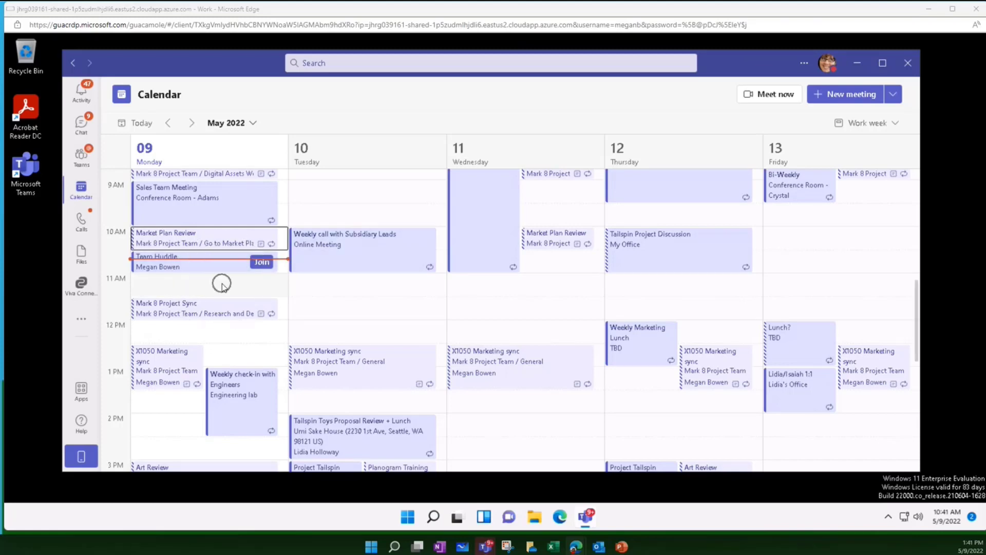
- Start a new calendar meeting on Monday 5/9/2022 at 11:00 AM titled "Hybrid Work Strategy Session"
click(193, 283)
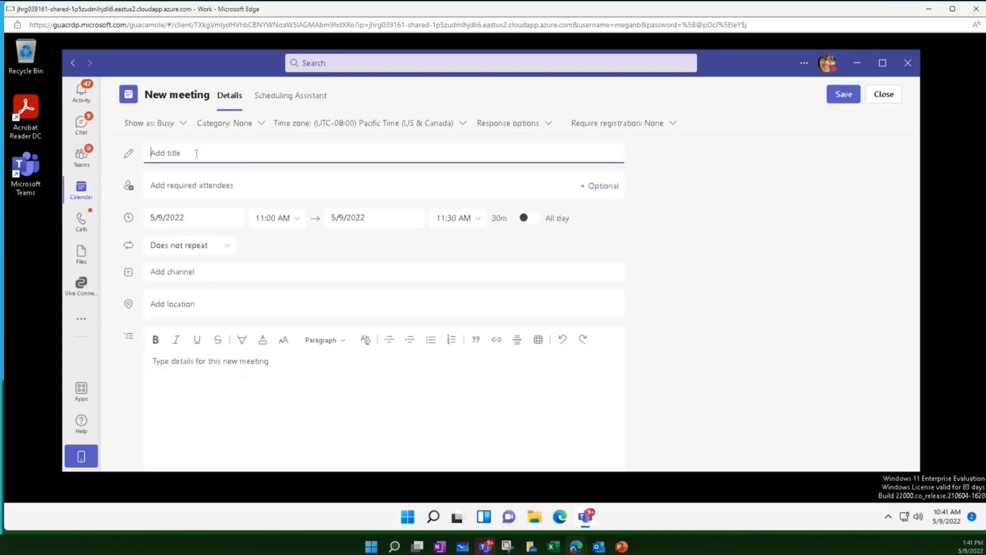
text(Pr)
key(ctrl+a)
text(Hybrid Work Strategy Session)
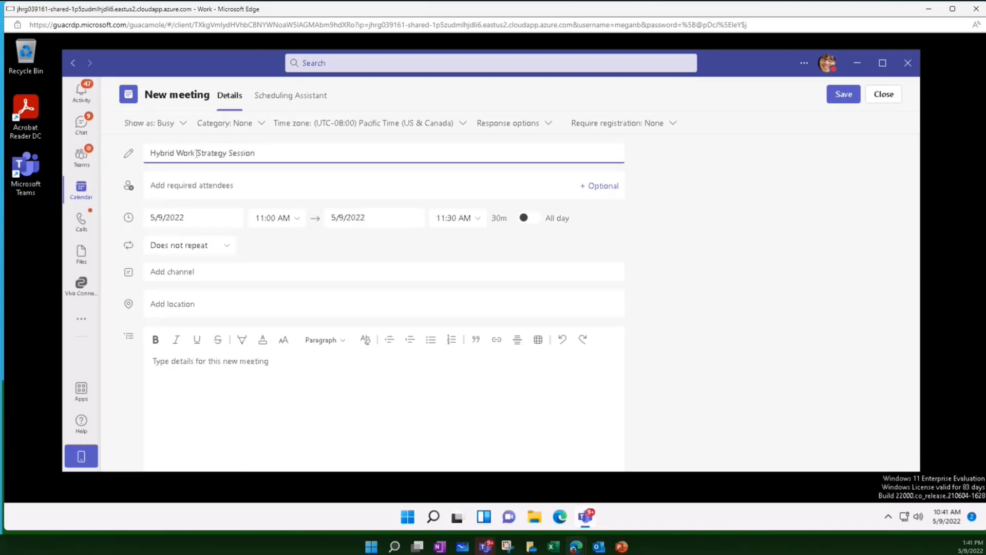
- Add the two directors and the HR manager as required attendees and send the meeting invitation
click(216, 185)
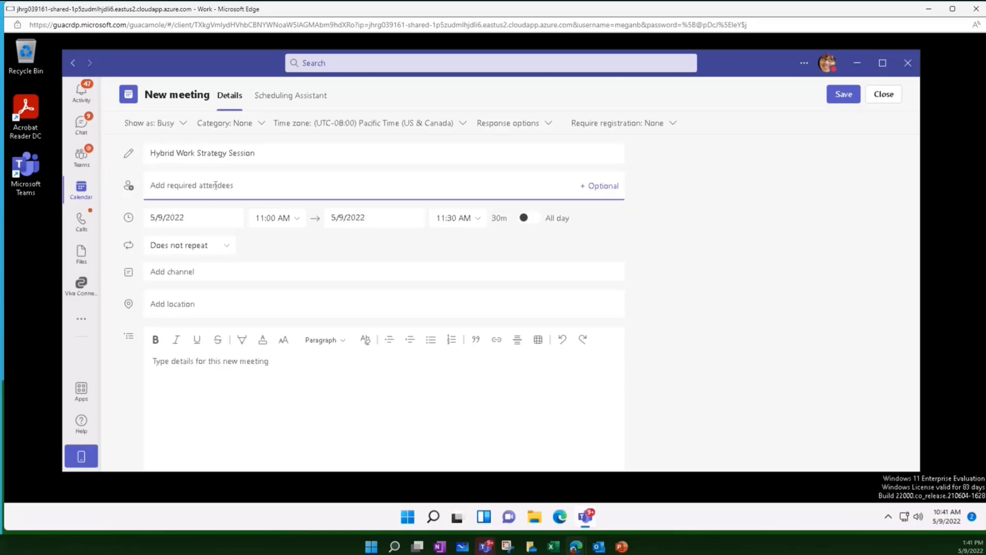
text(nest)
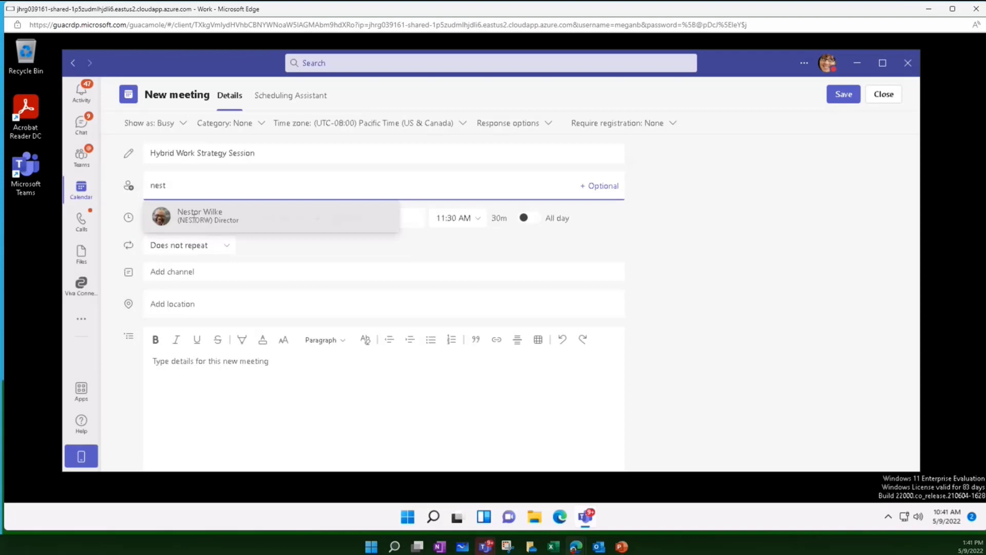
click(194, 219)
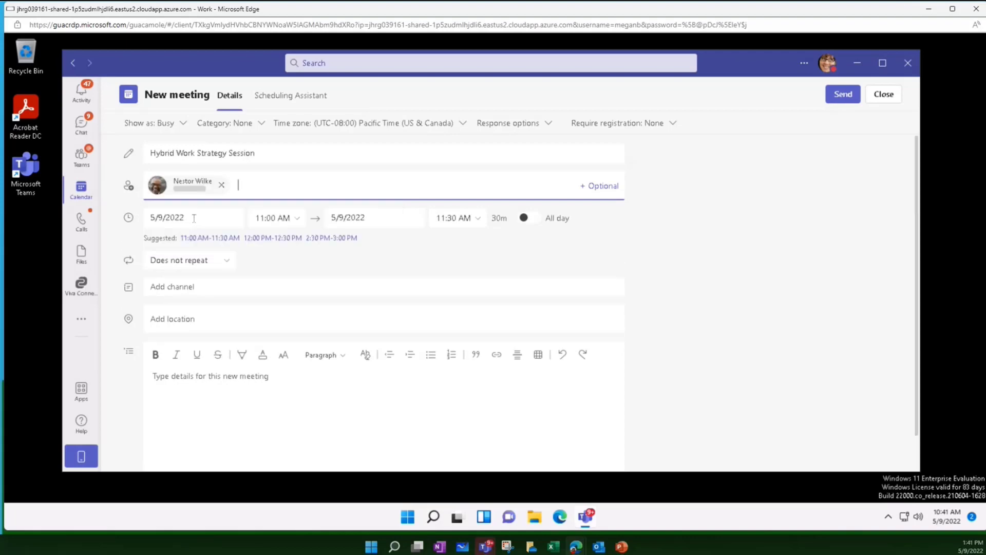
text(diego)
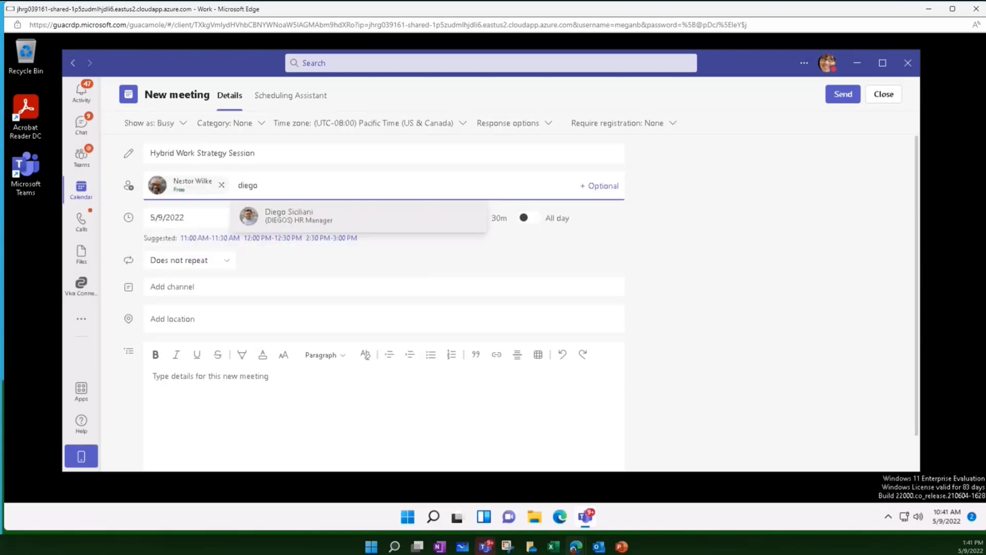
click(298, 218)
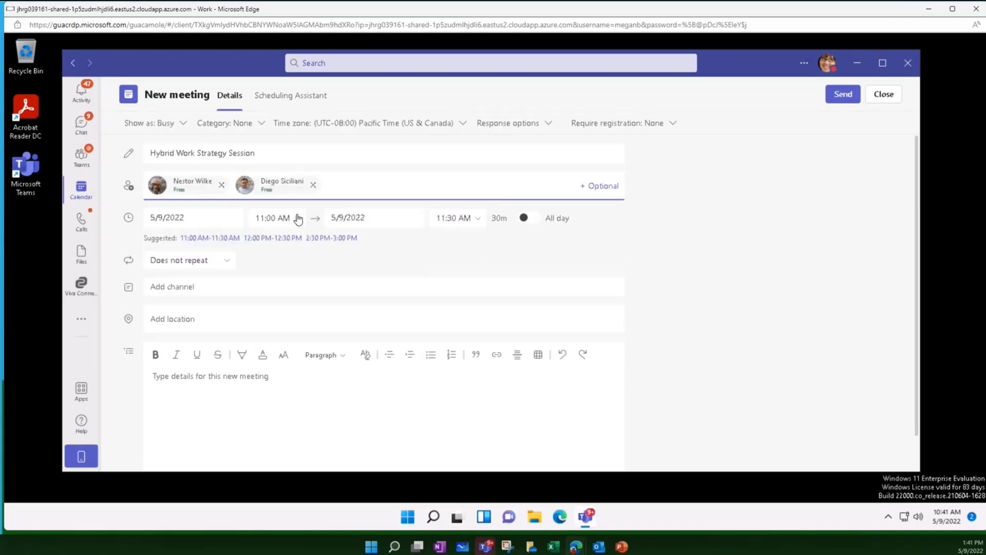
text(mir)
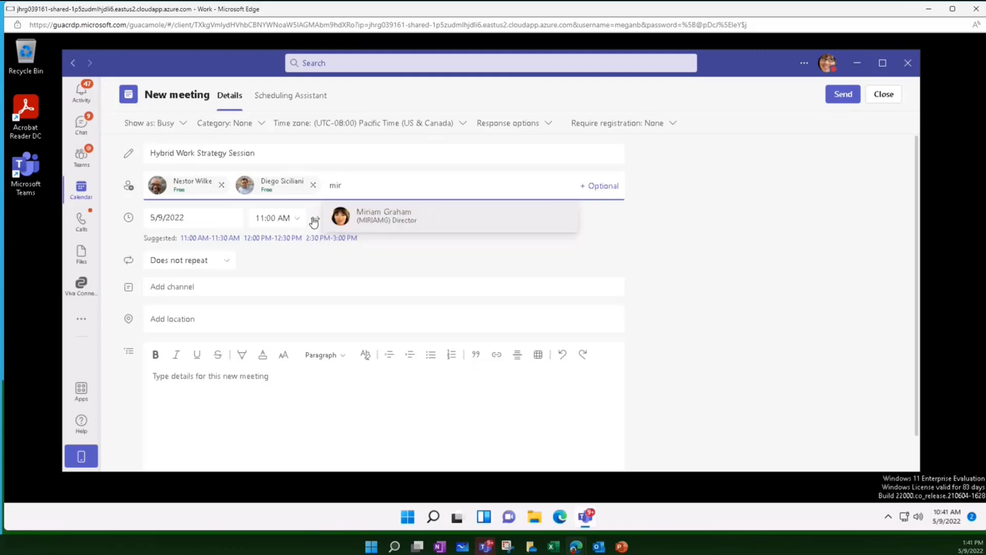
click(375, 220)
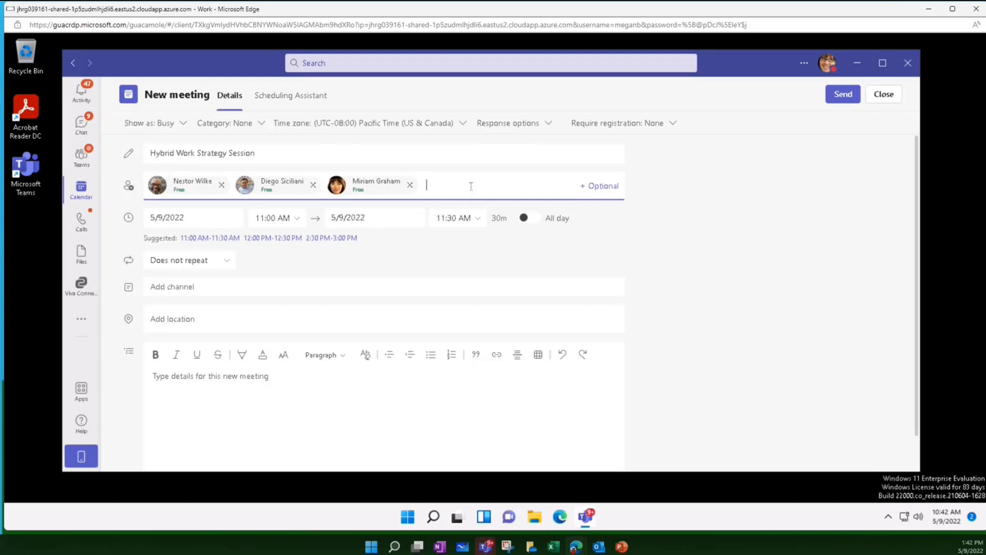
click(843, 95)
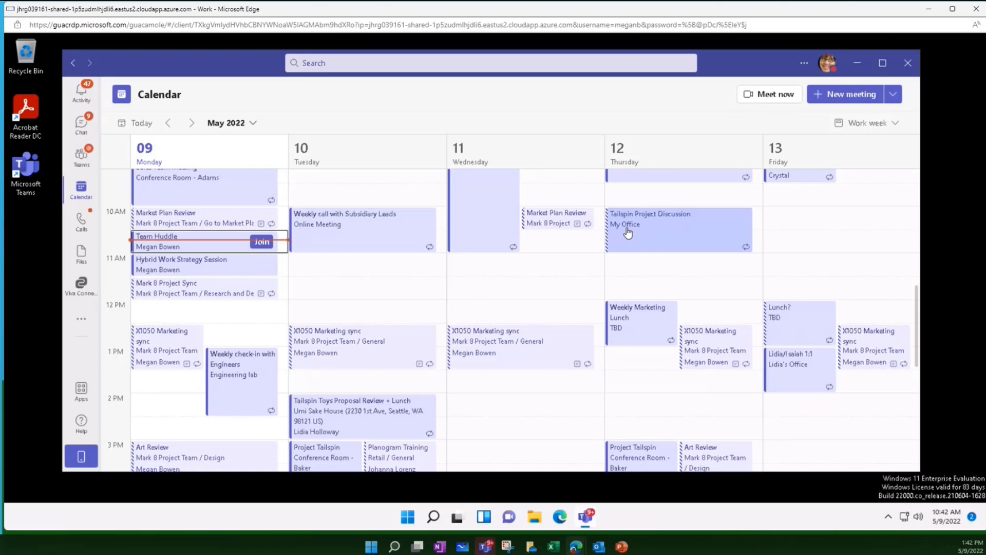
- Join the Hybrid Work Strategy Session from the calendar with computer audio, dismiss the microphone notice and maximize the meeting window
click(220, 270)
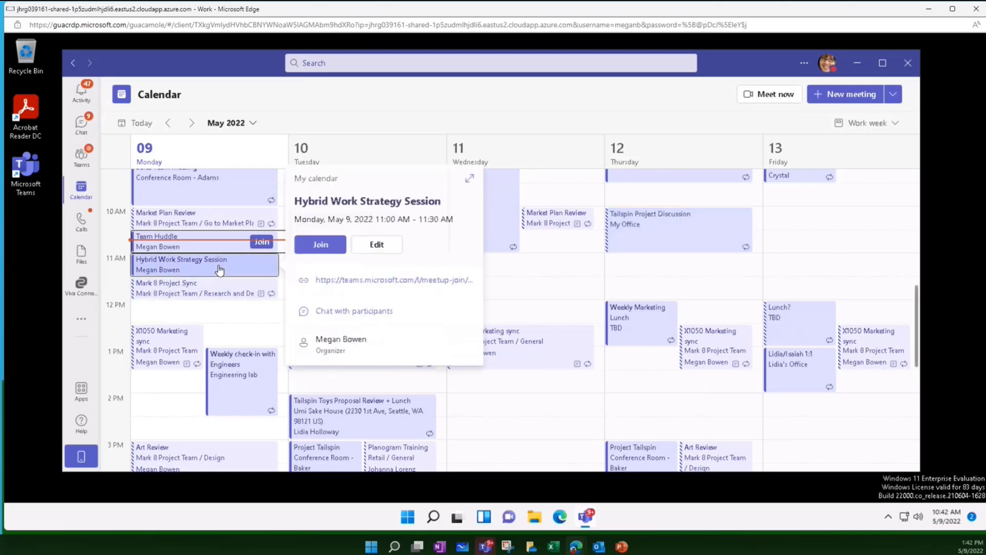
click(324, 251)
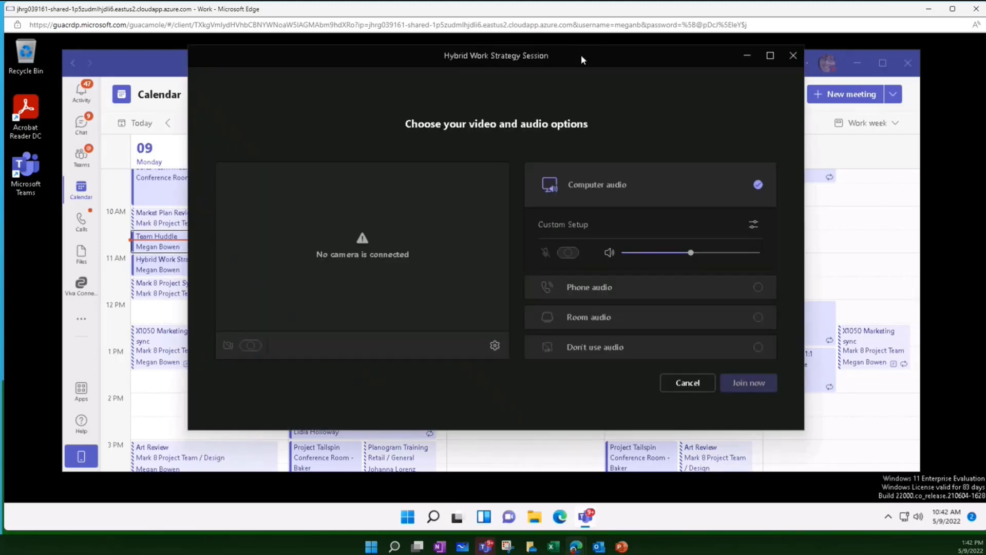
click(749, 383)
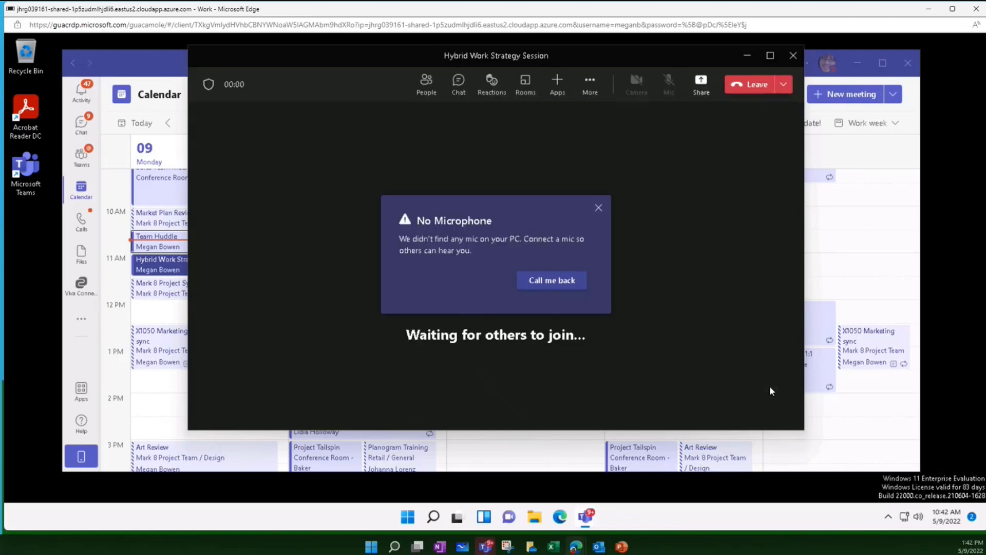
click(599, 207)
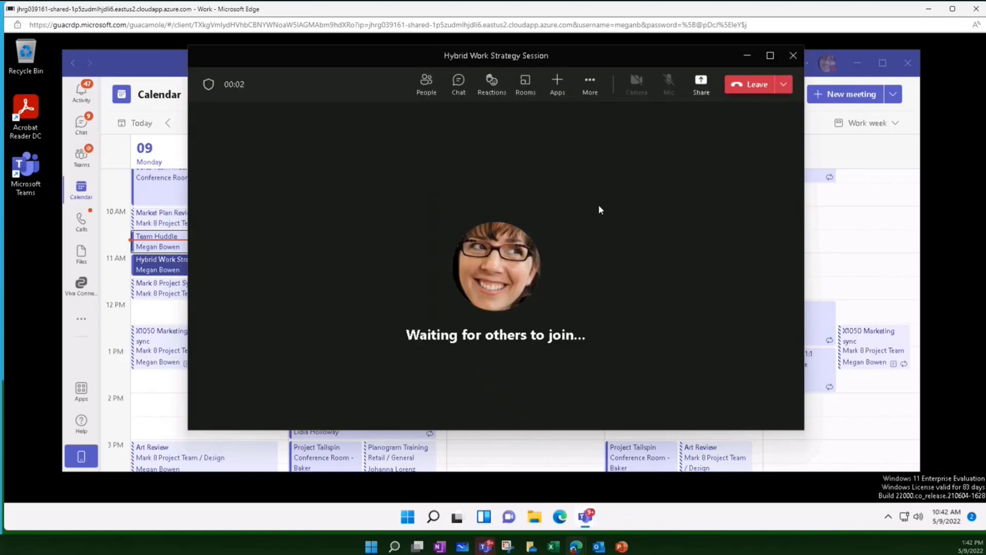
double_click(656, 56)
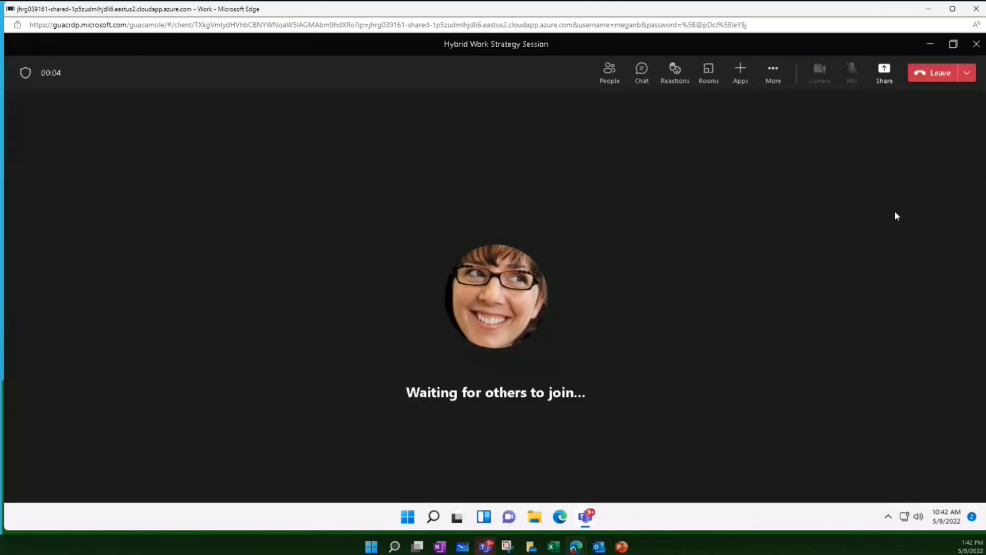
- Show the meeting's participants and view the contact card of the attendee on the meeting stage
click(611, 72)
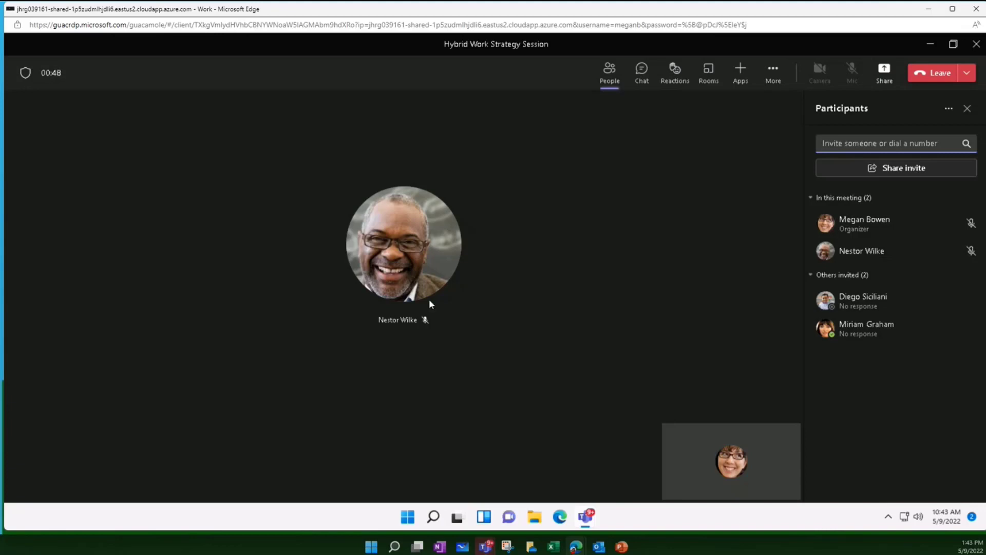
click(402, 272)
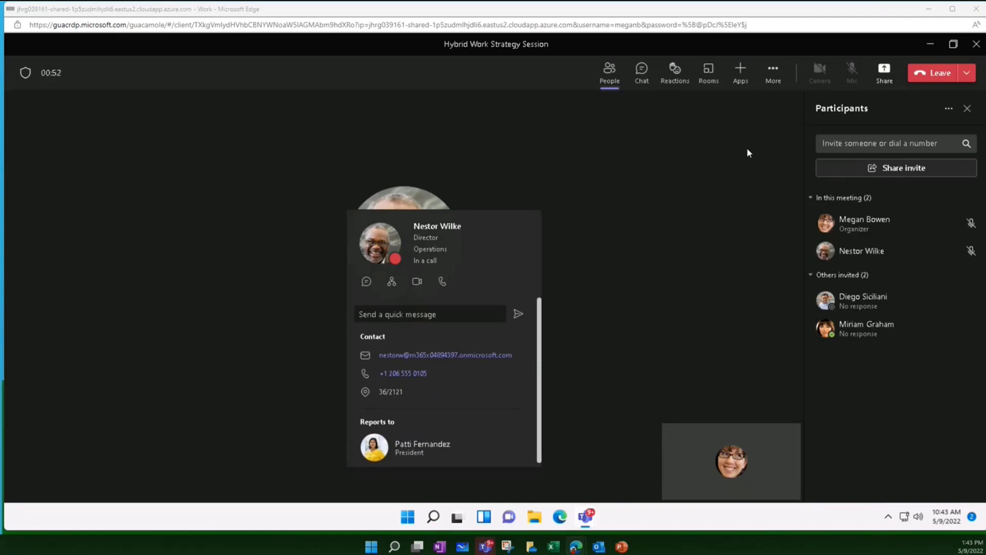
- Find the Q&A app and add it to the meeting with moderation of attendee conversations enabled
click(741, 72)
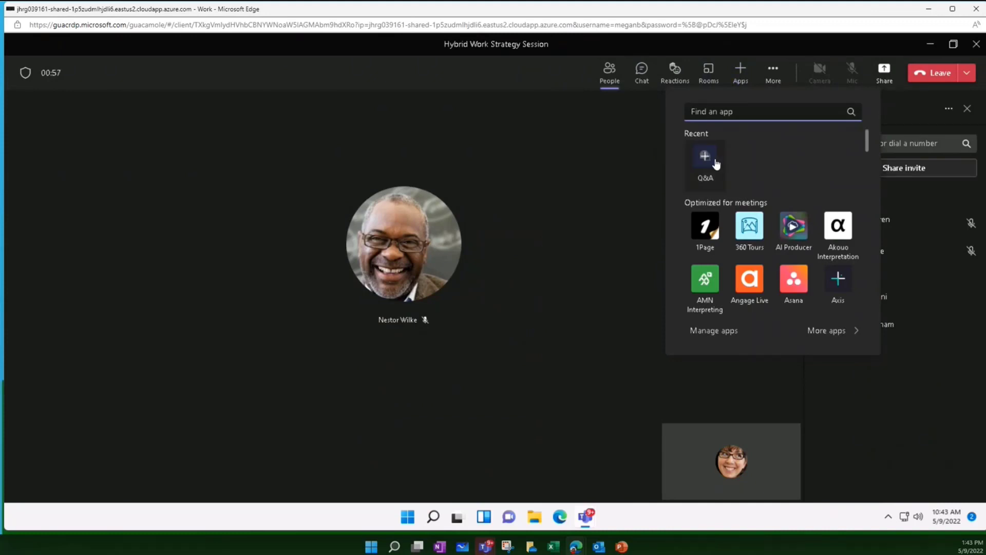
click(783, 112)
text(q)
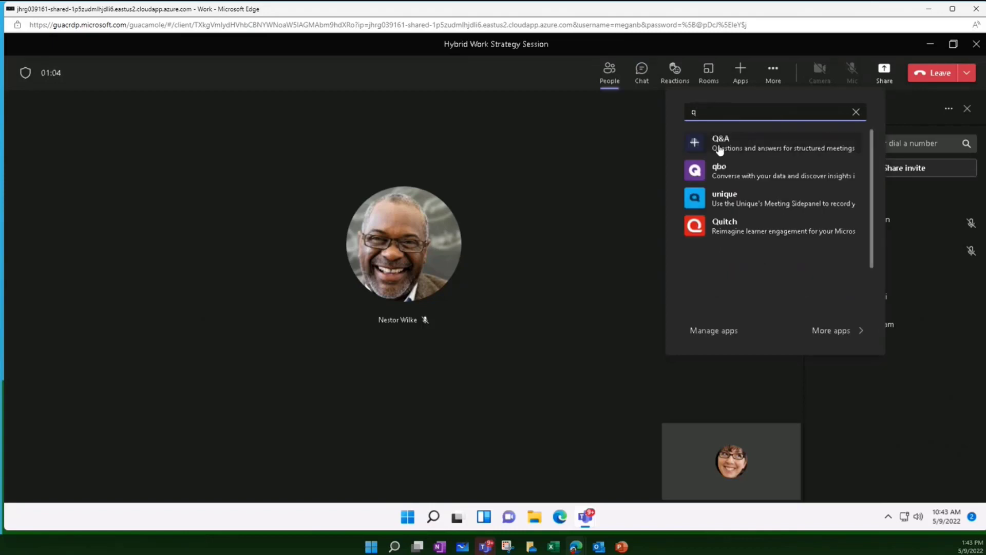
click(738, 148)
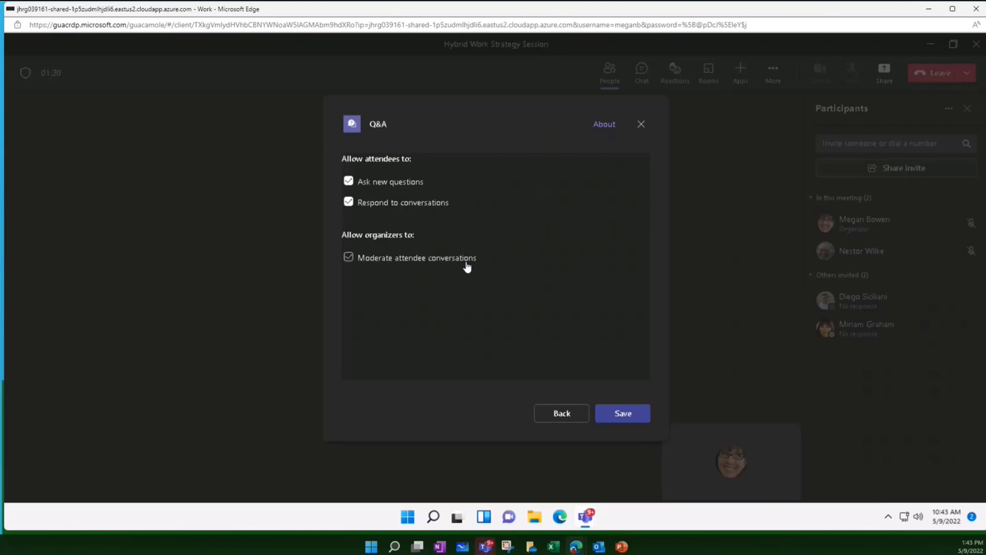
click(348, 258)
click(646, 422)
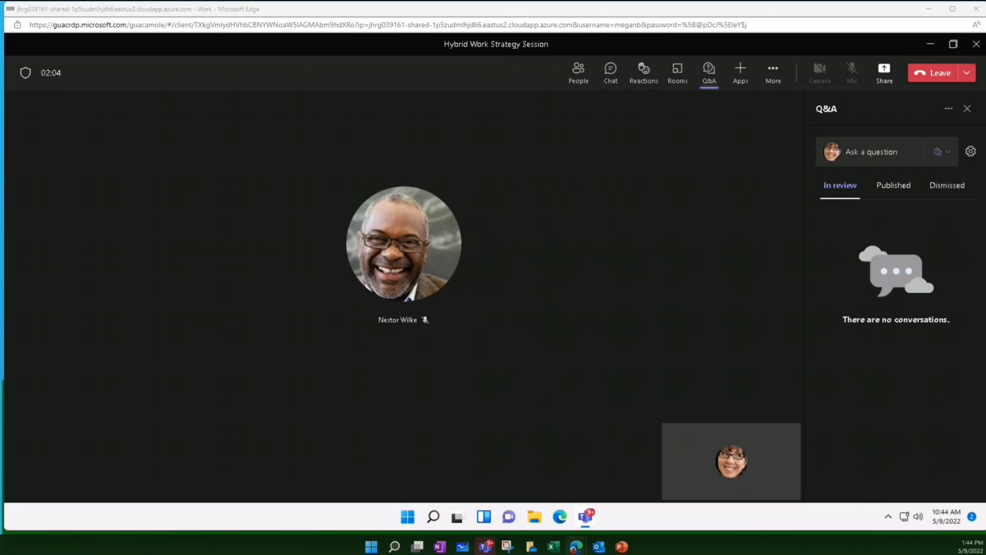
- Post "Hello!" and "Are we planning to return to the office on June 1?!?!" in the meeting chat
mouse_move(733, 453)
click(447, 258)
click(610, 74)
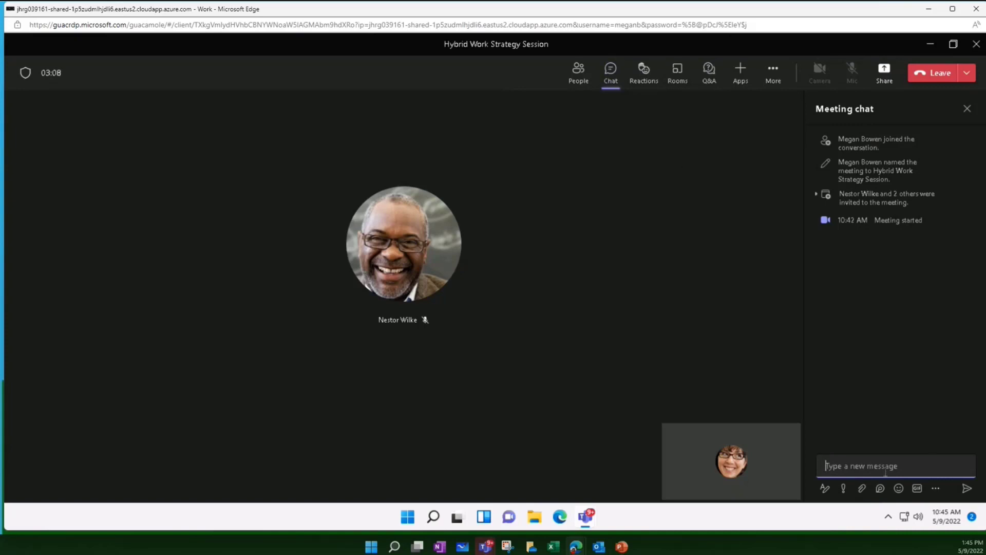
text(Hello!)
key(Return)
text(Are we pla)
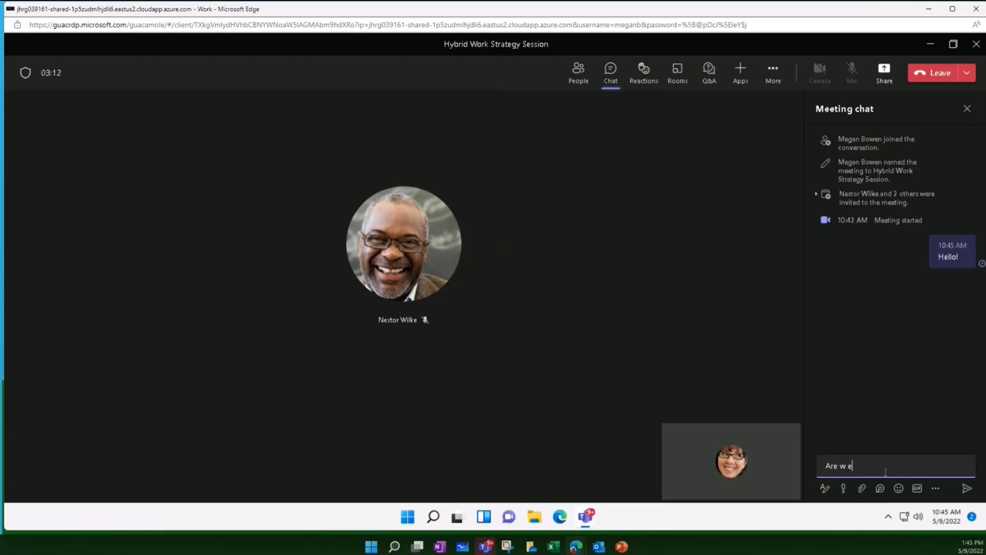
text(nning to return to the office o)
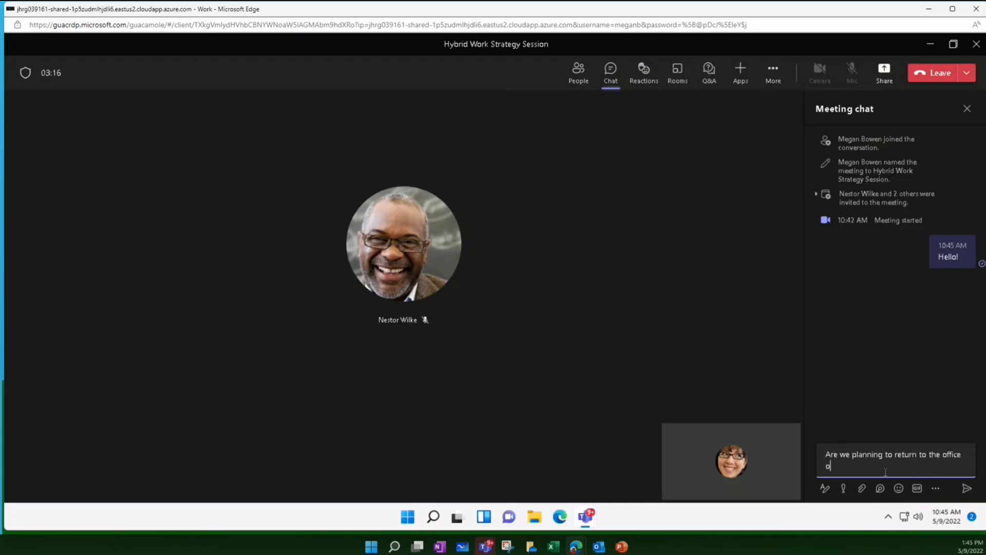
text(n June 1?!?!)
key(Return)
mouse_move(876, 289)
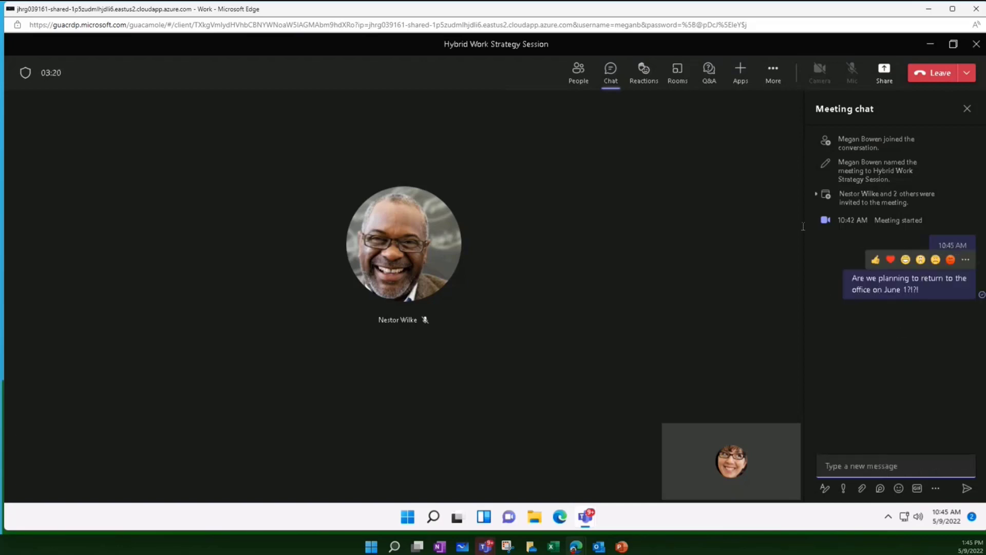
- Minimize the meeting with its Q&A open and view the Hybrid Work Strategy Session's details in the calendar
click(706, 82)
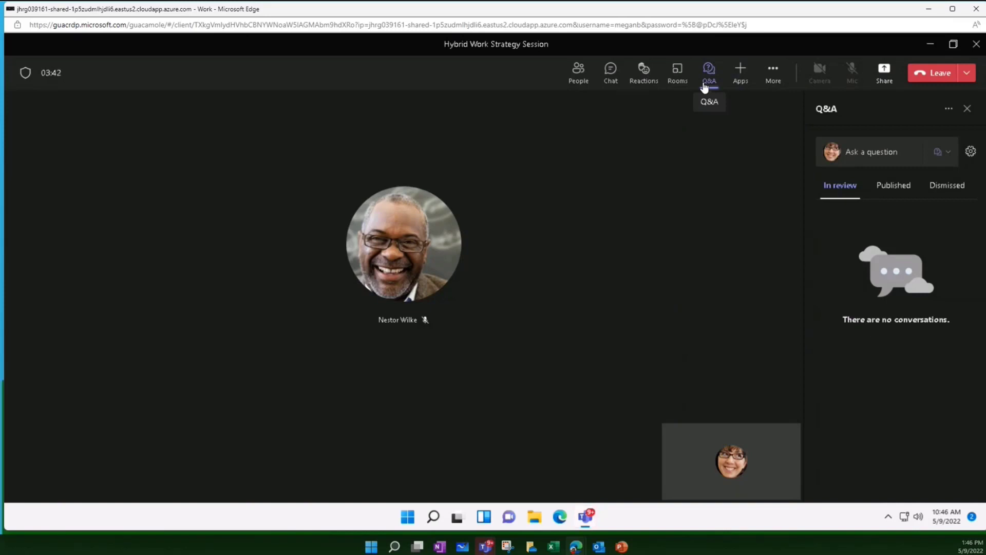
click(933, 45)
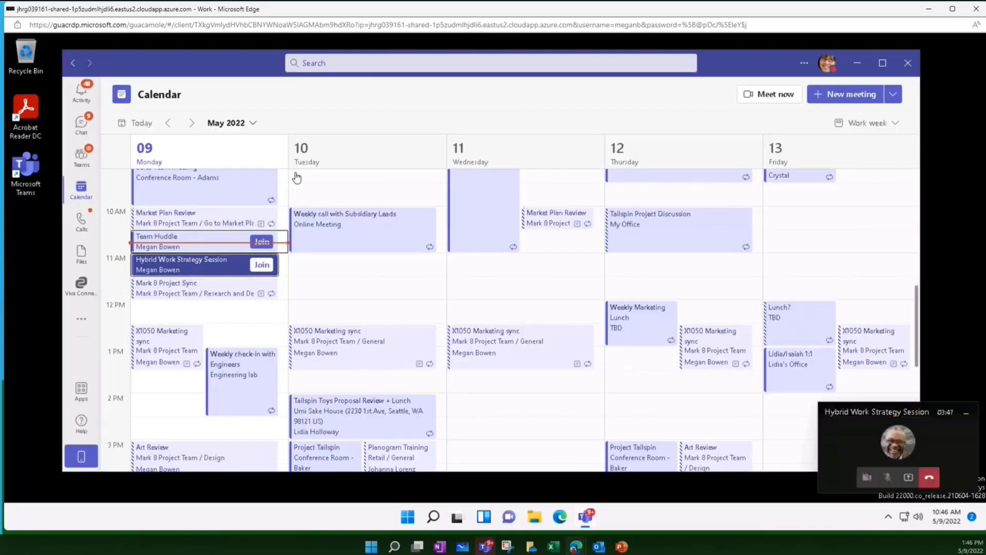
click(204, 268)
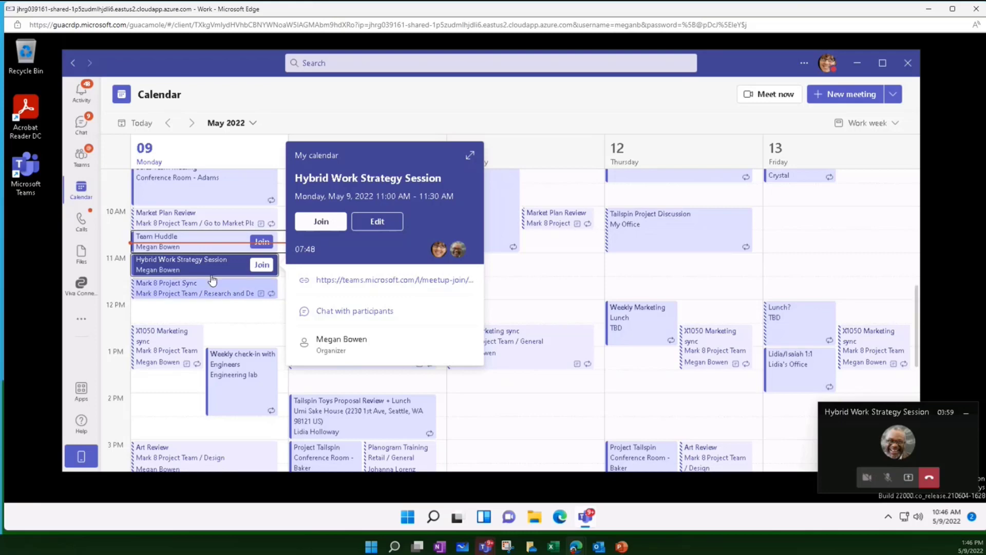
click(212, 310)
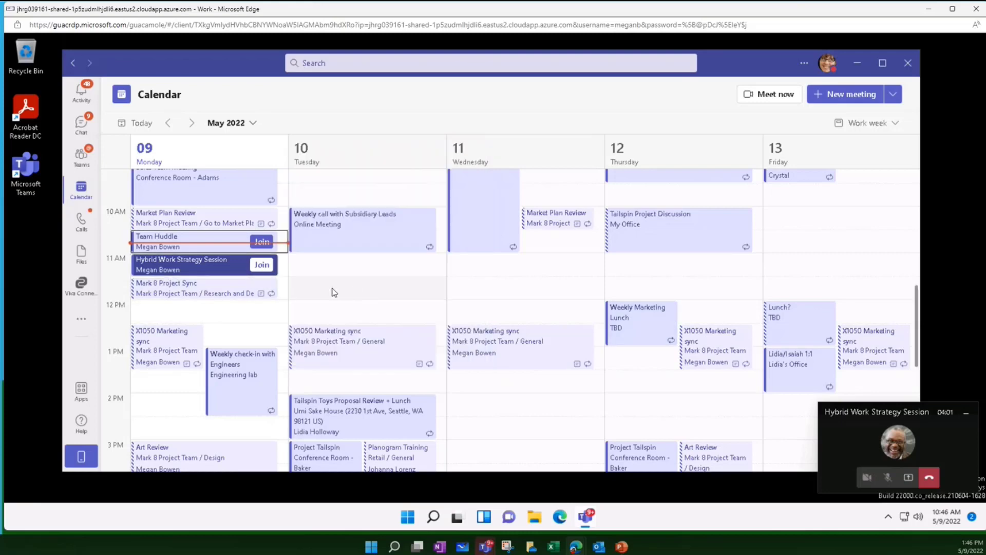
- Schedule "New Meeting" on 5/9/2022 at 12:00 PM with the Operations director as required attendee and send the invitation
scroll(331, 288, up, 2)
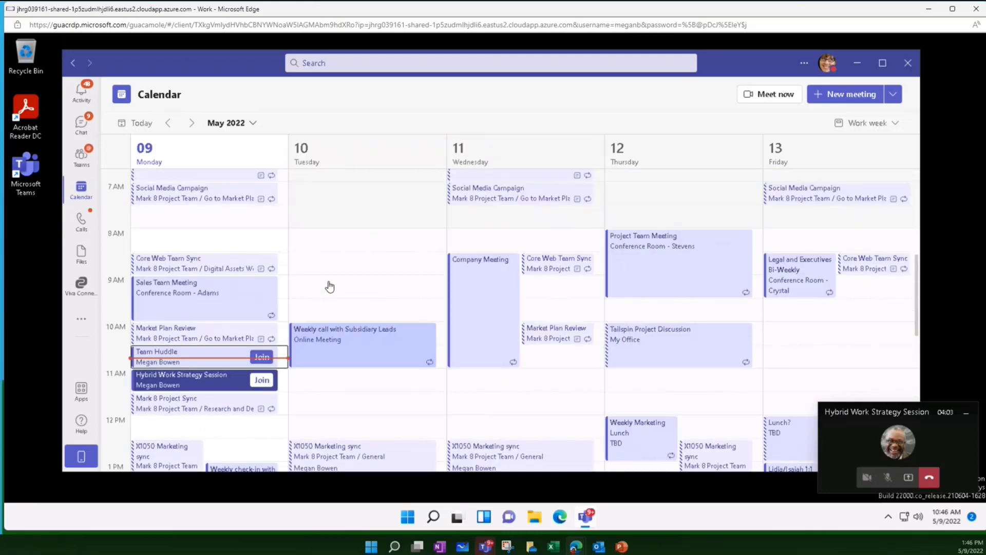
scroll(212, 342, down, 2)
double_click(205, 317)
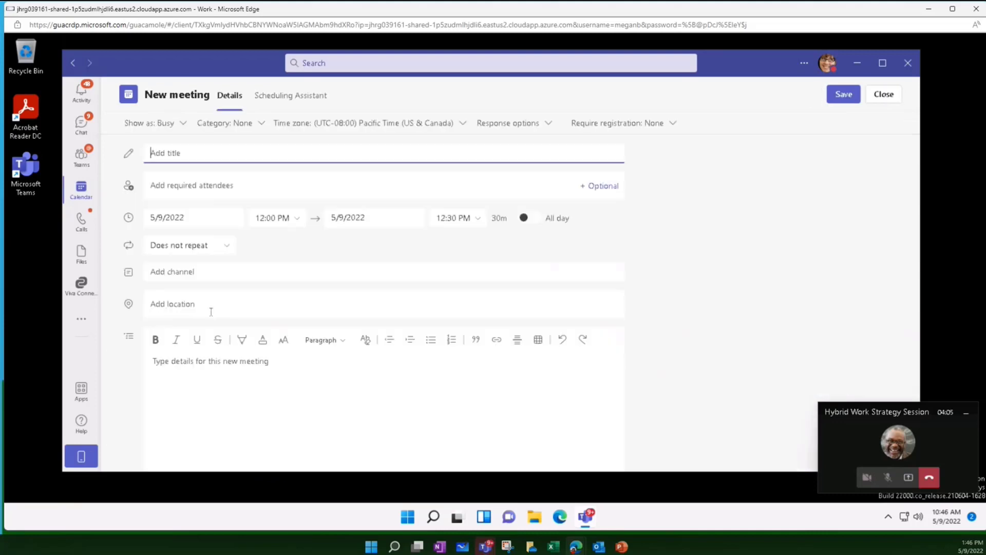
text(New Meeting)
key(Tab)
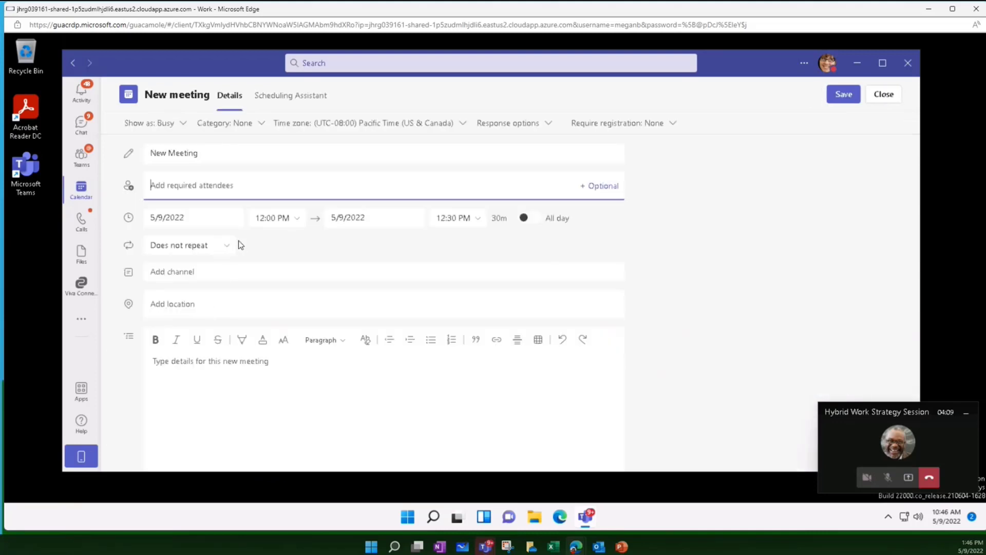
text(nest)
click(220, 213)
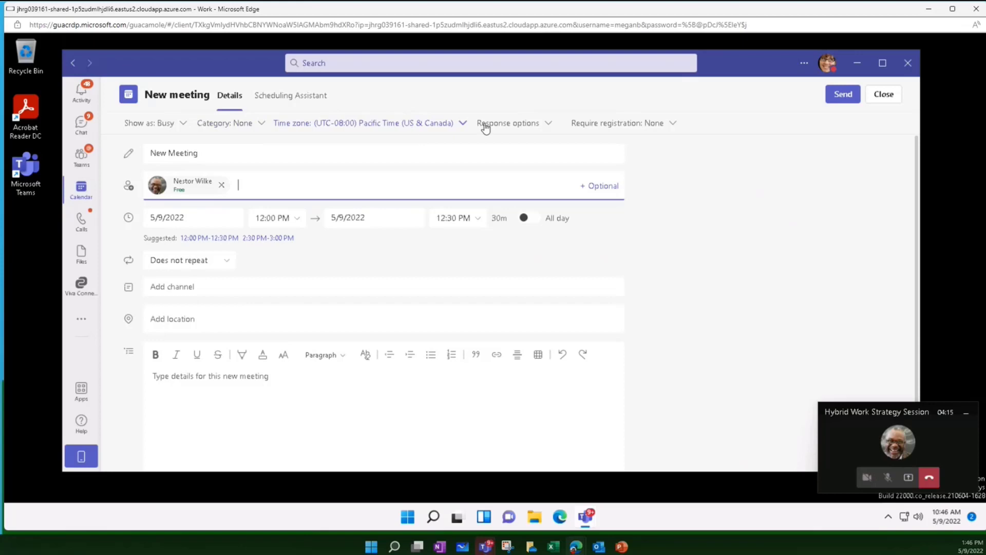
click(845, 99)
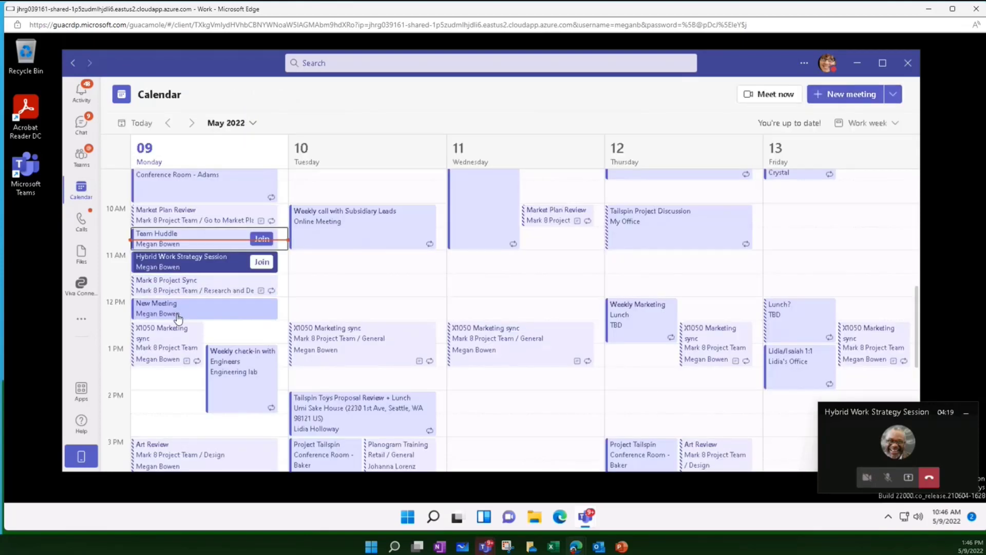
- Open the meeting options of the 12:00 PM New Meeting on Monday and restore the browser window to a smaller size
click(185, 311)
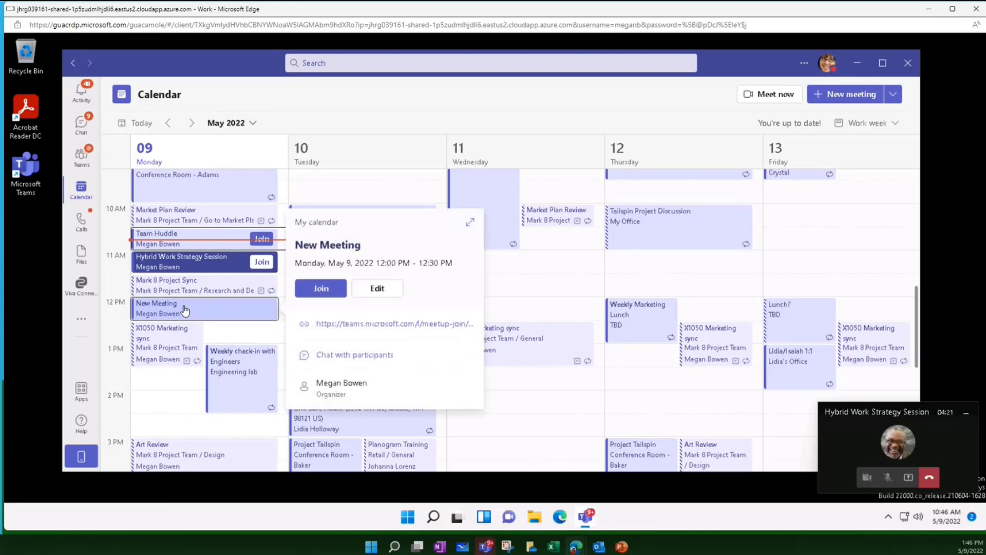
double_click(185, 310)
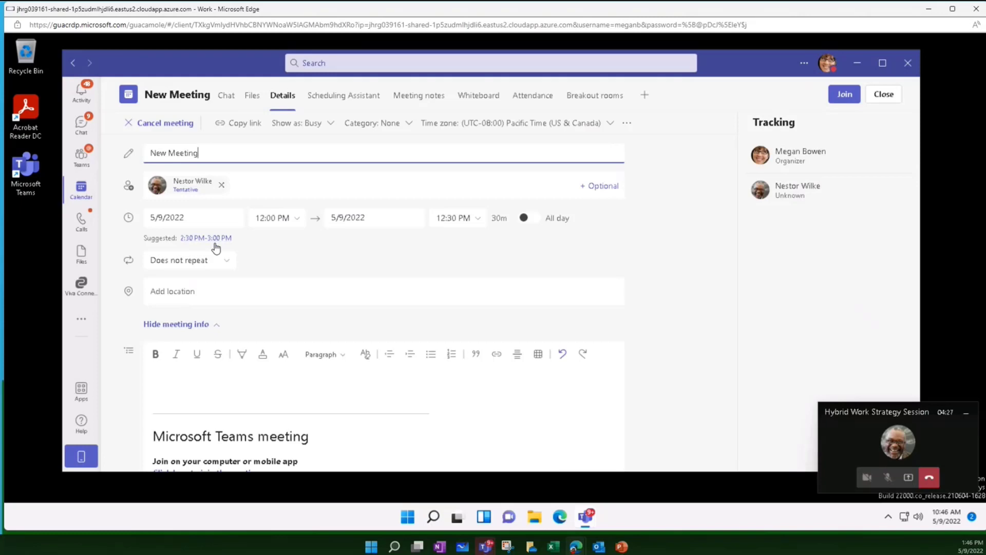
click(209, 156)
click(635, 124)
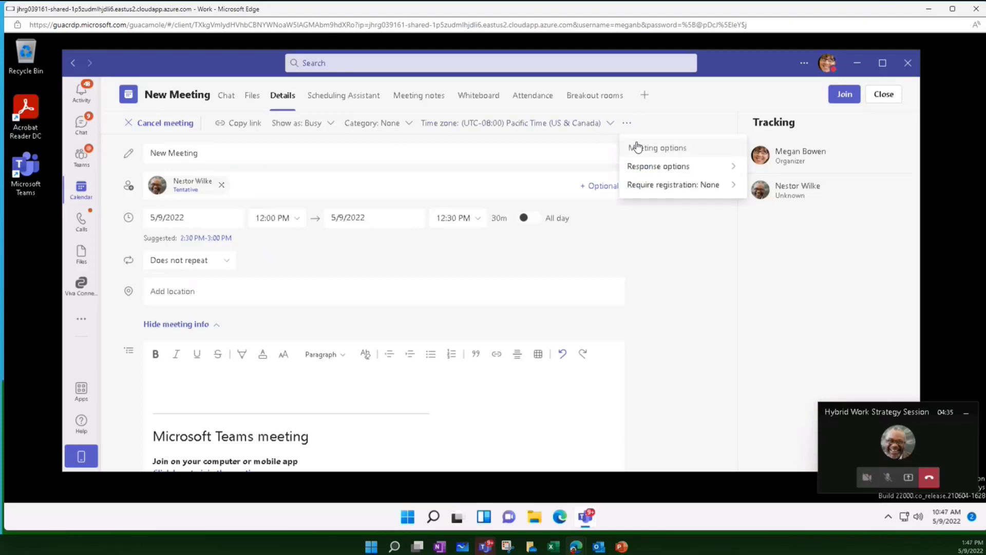
click(639, 152)
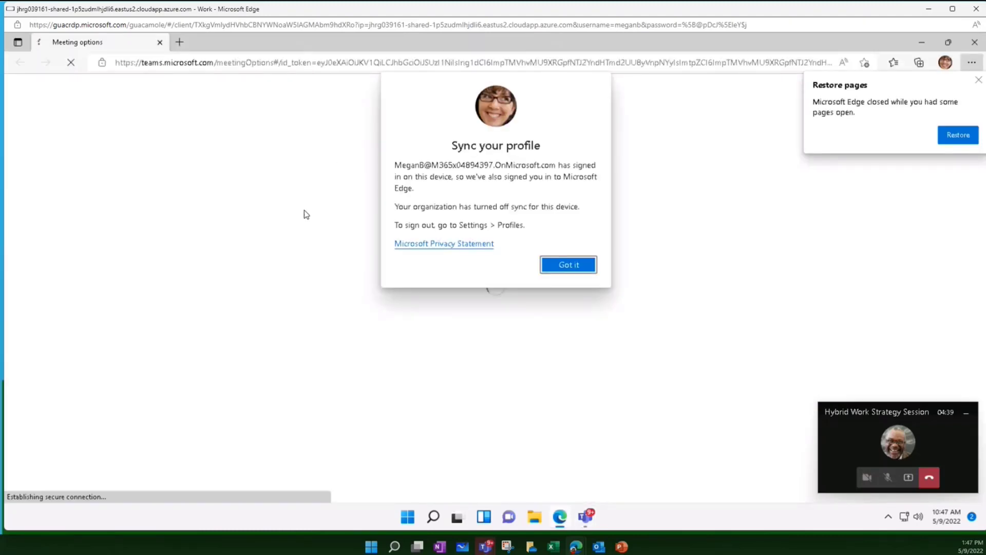
click(557, 266)
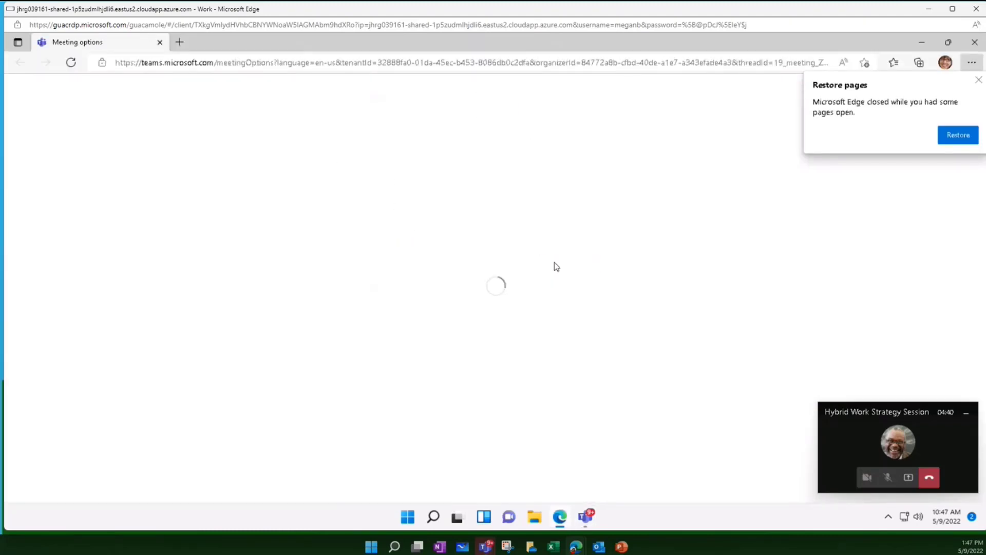
click(979, 81)
click(949, 42)
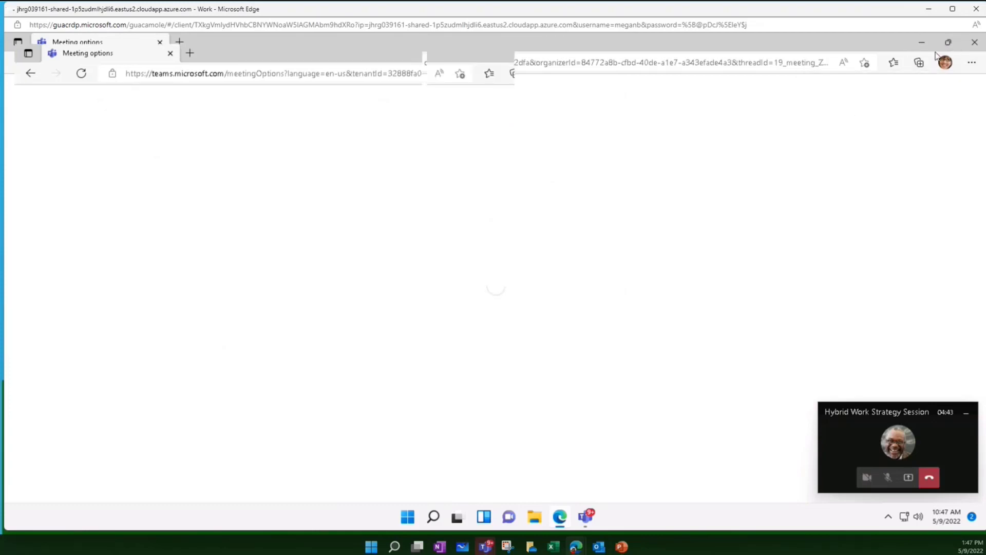
drag(364, 49, 558, 57)
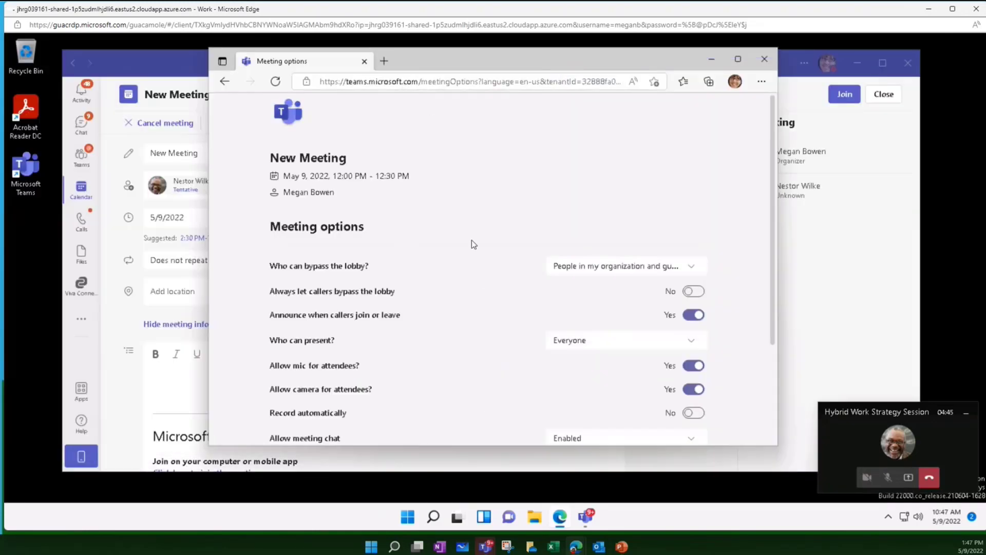
- Set Allow meeting chat to Disabled for New Meeting, save the options and return to the calendar
scroll(362, 272, down, 1)
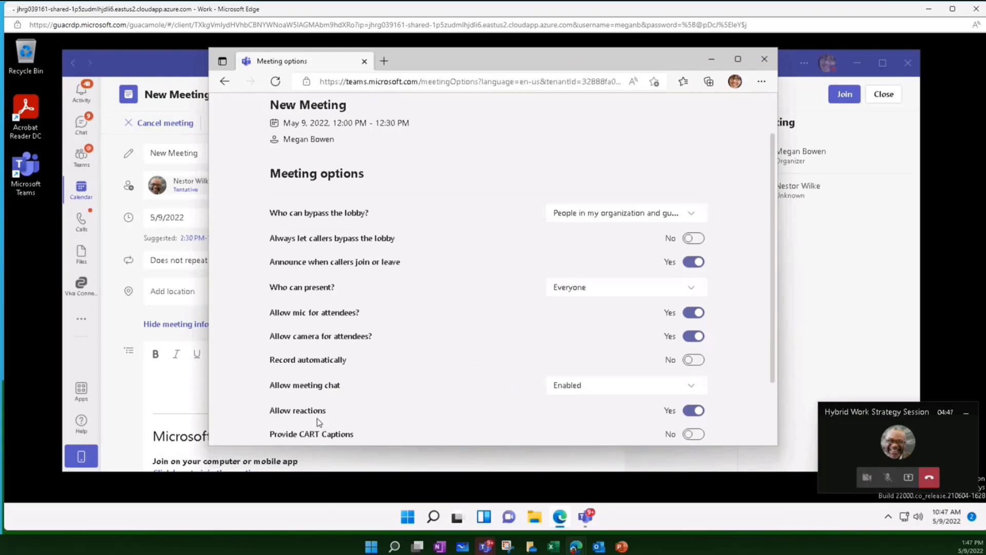
click(619, 385)
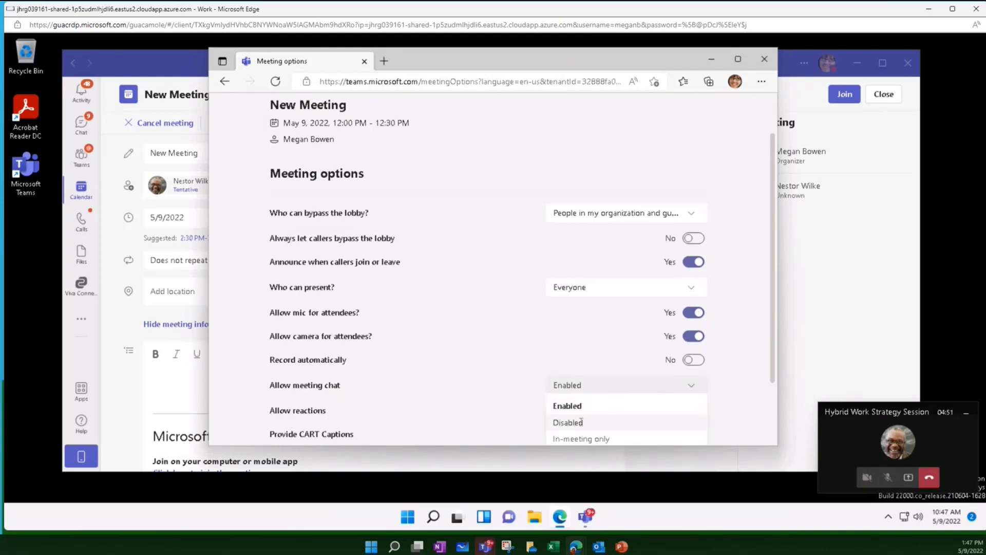
click(581, 422)
scroll(580, 391, down, 1)
click(575, 343)
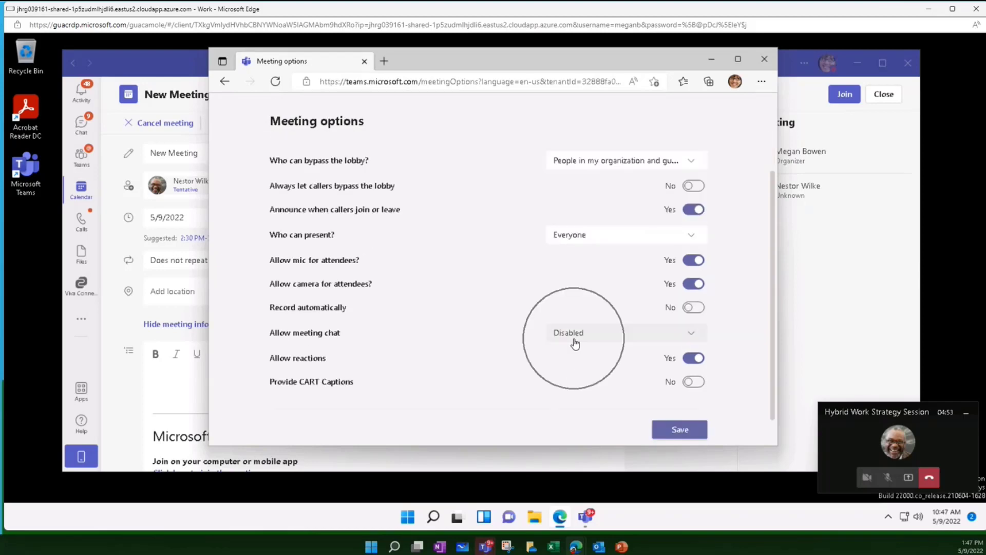
click(320, 333)
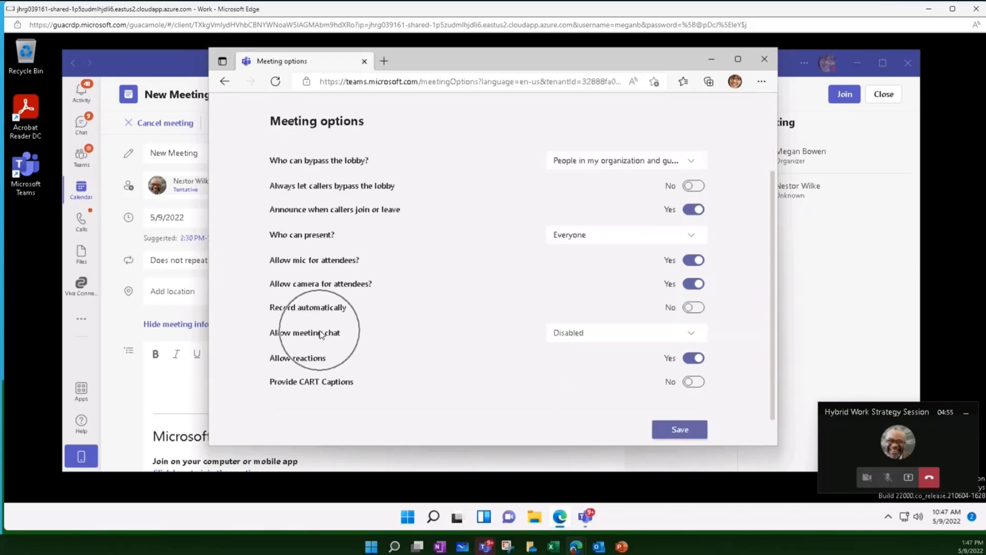
click(684, 433)
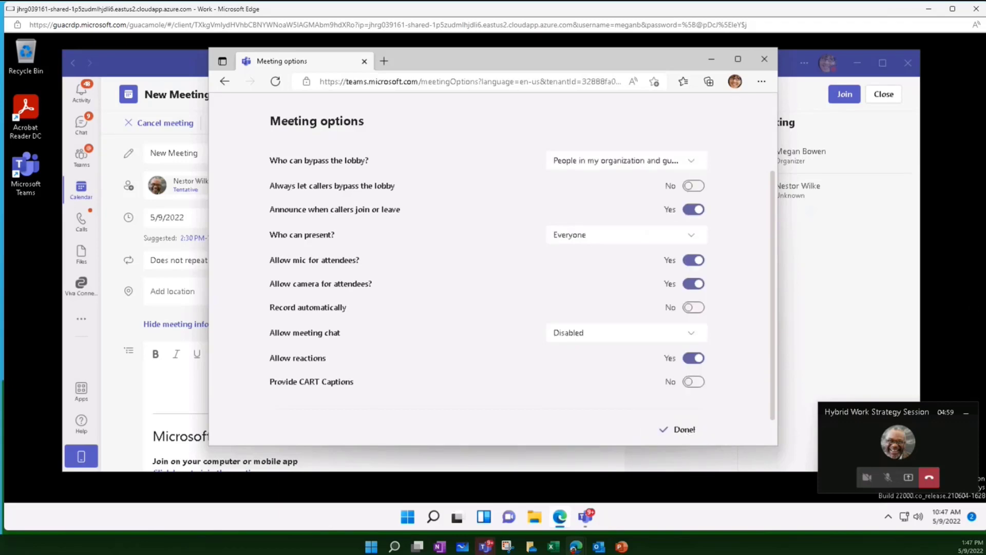
click(763, 59)
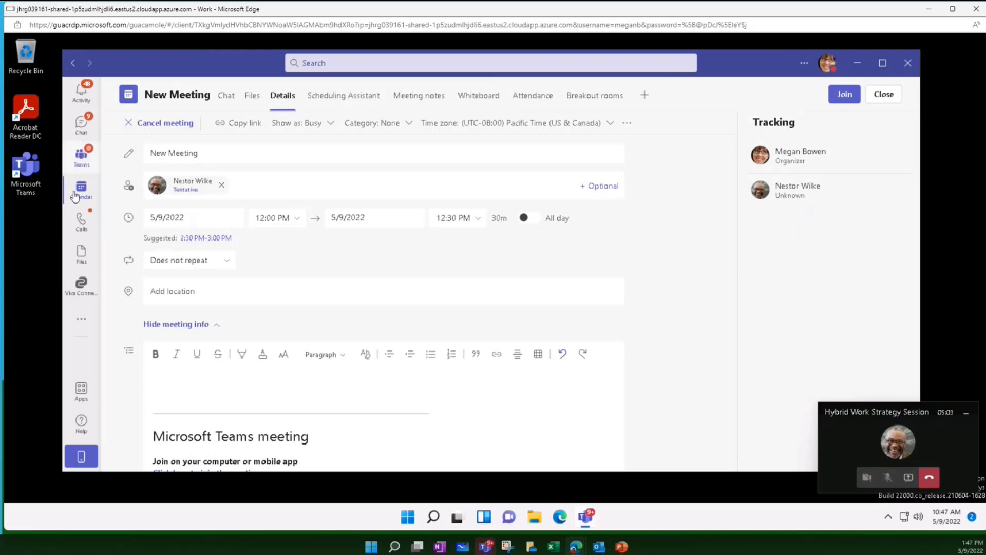
key(ctrl)
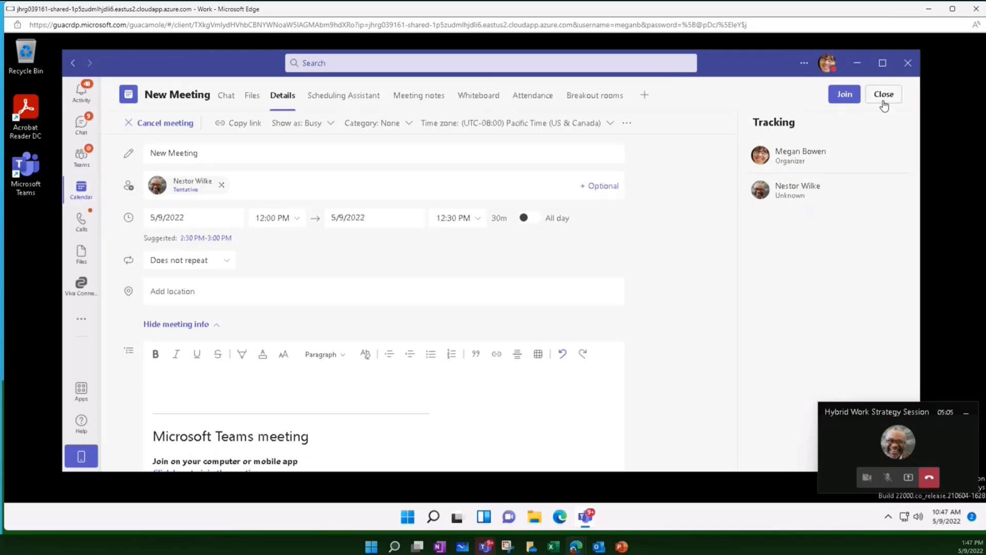
click(883, 100)
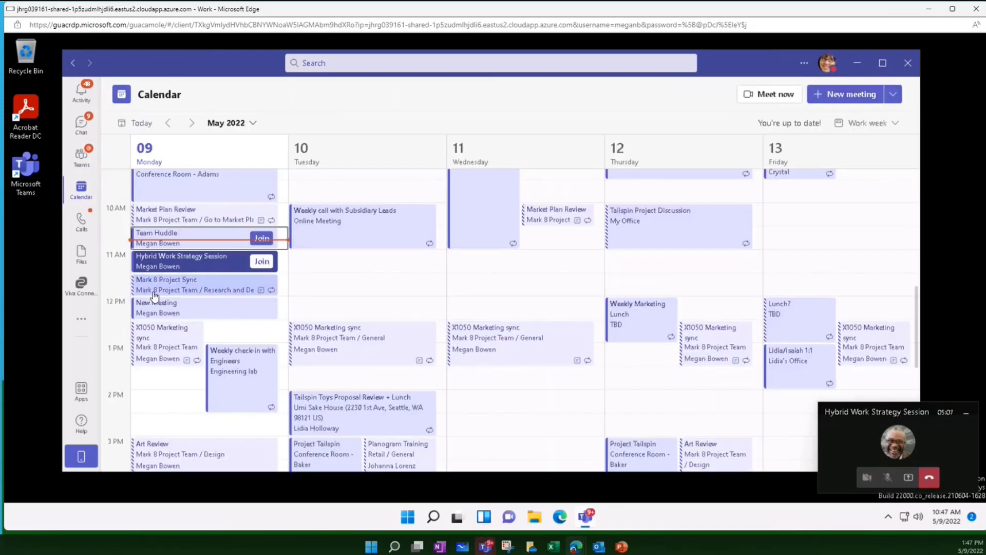
- Return to the running Hybrid Work Strategy Session and maximize its meeting window
click(196, 263)
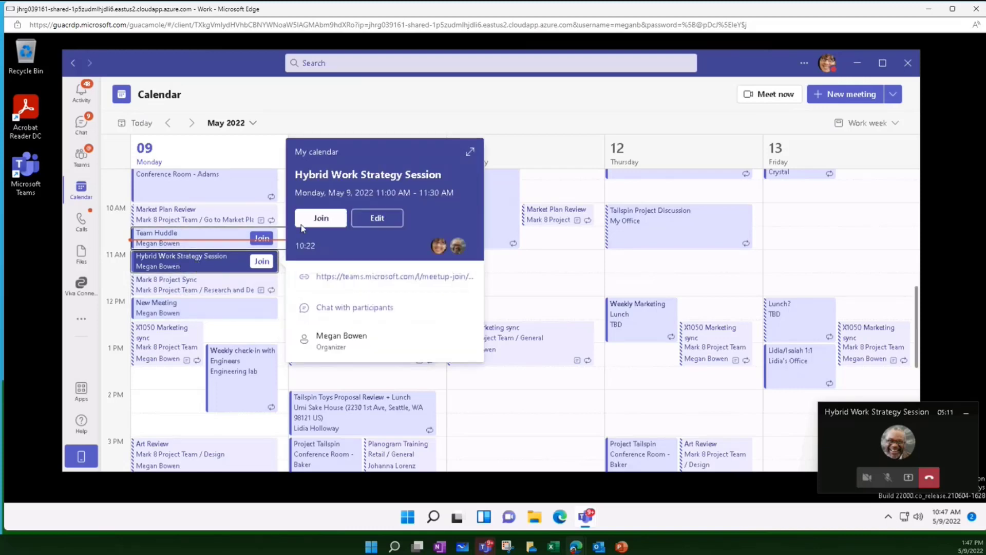
click(414, 257)
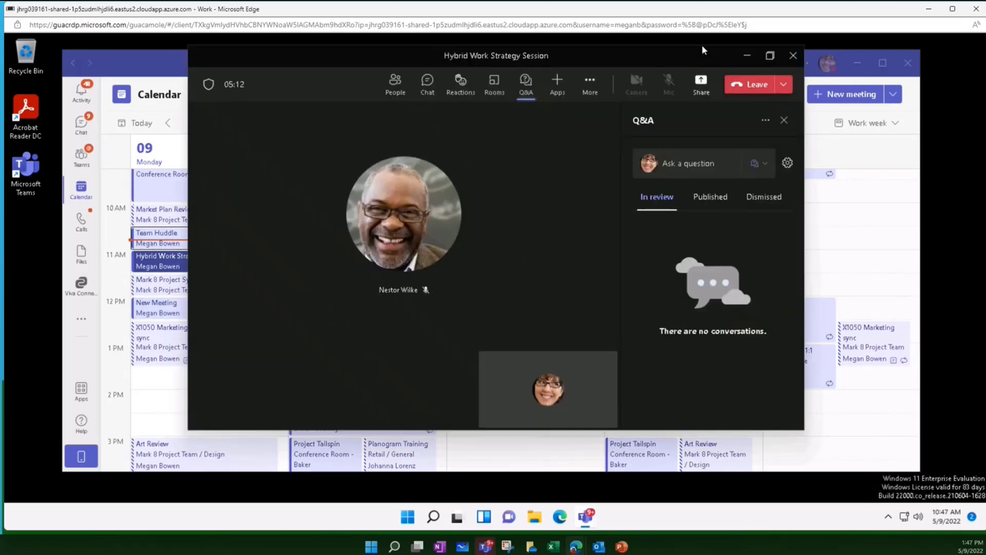
double_click(700, 52)
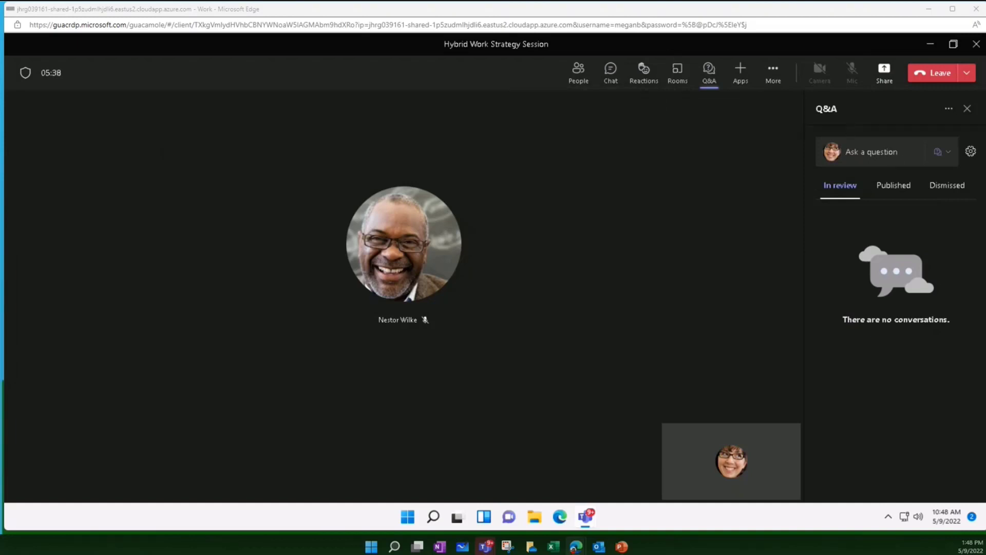
- Start a Q&A discussion with the text "What ideas do you have about returning to the office?"
click(869, 155)
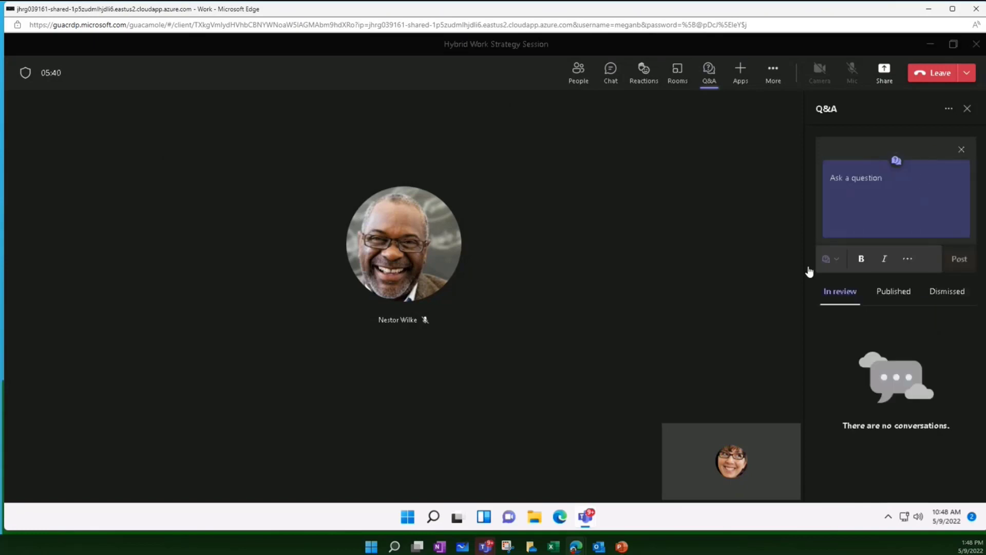
click(841, 258)
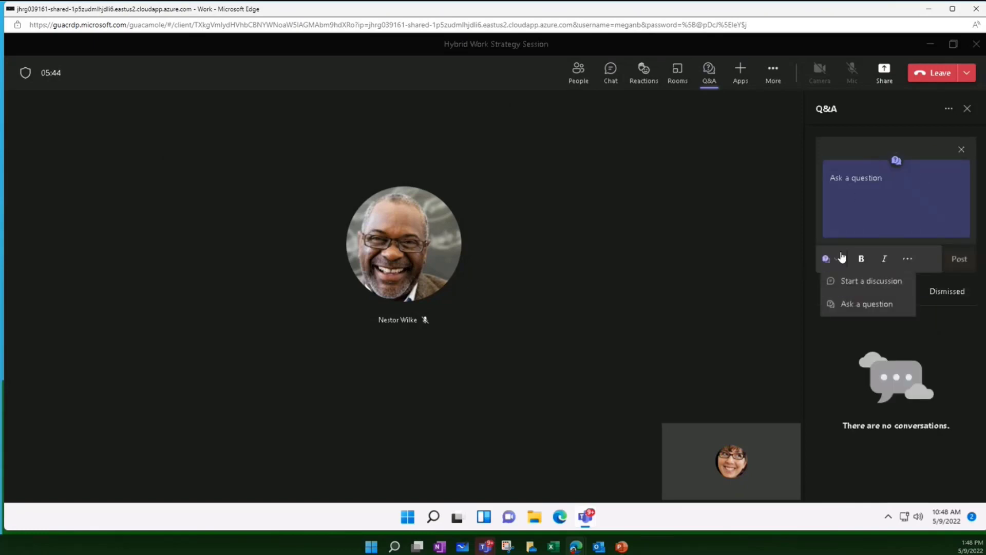
click(832, 280)
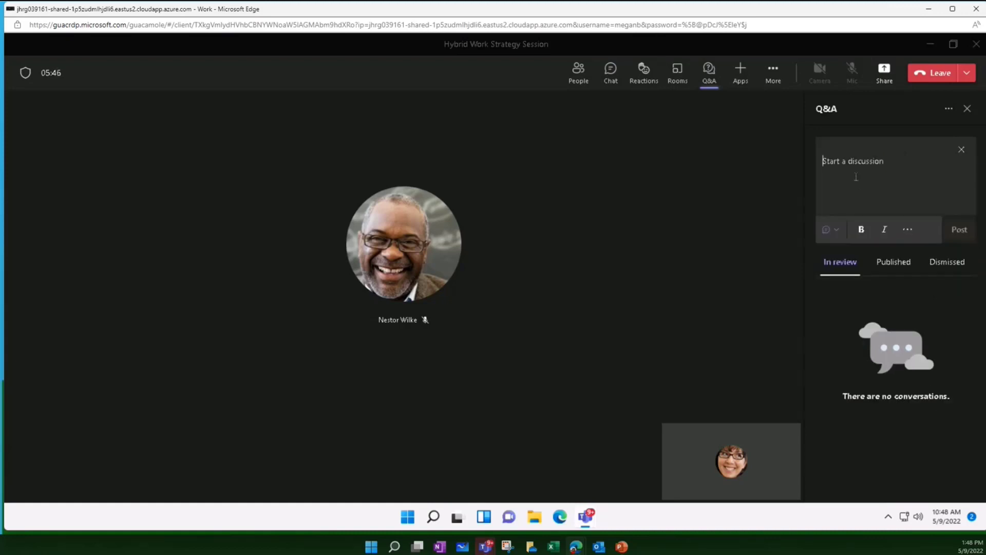
text(What)
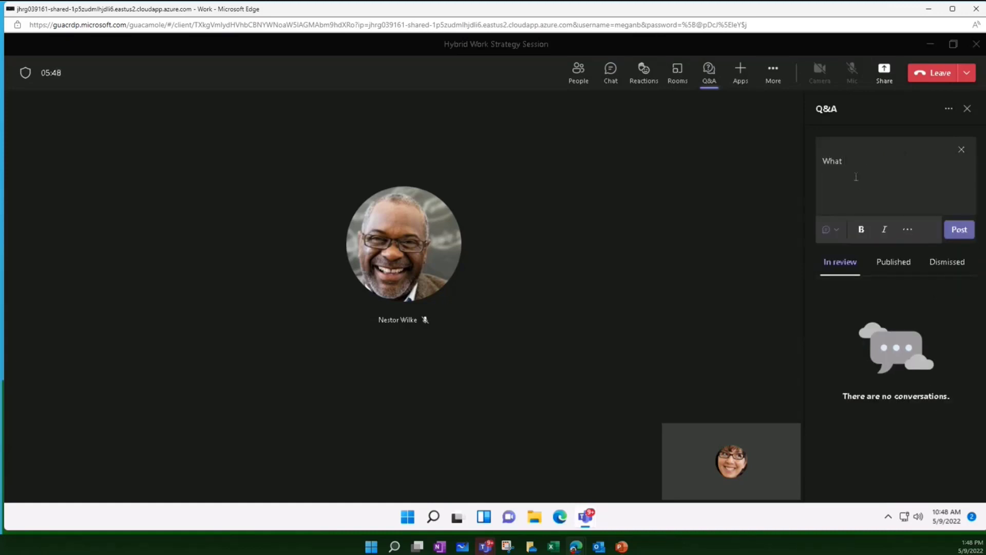
text( d)
text(deas do you have a)
text(bout returning to )
text(our)
key(BackSpace)
key(BackSpace)
key(BackSpace)
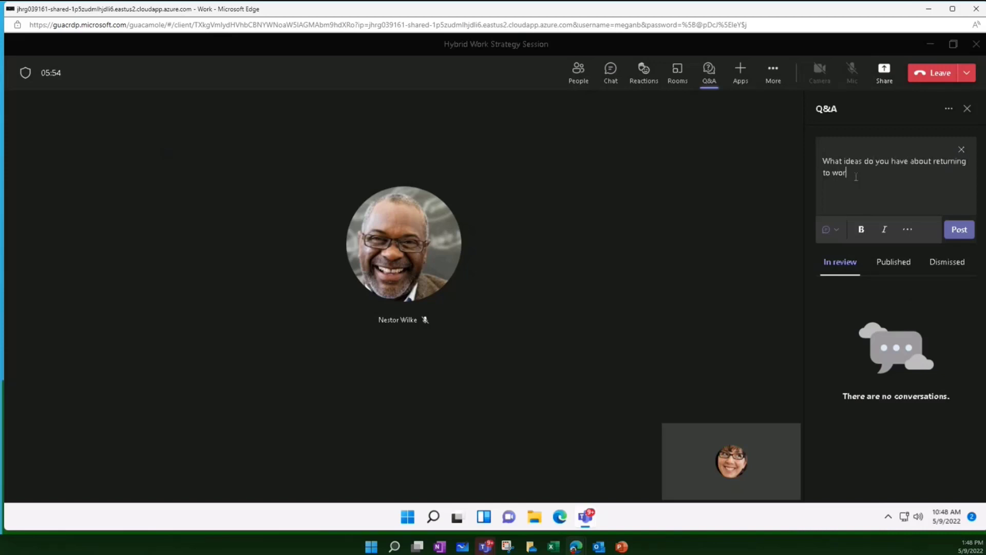
text(the office?)
key(ctrl)
- Check the post types and extra formatting options, then post the drafted discussion to the Q&A
click(839, 230)
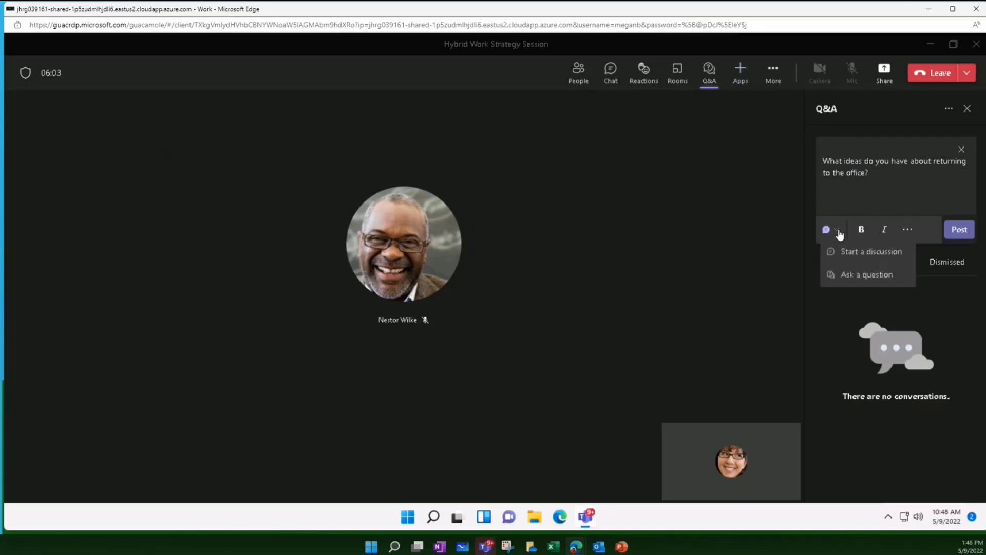
click(853, 261)
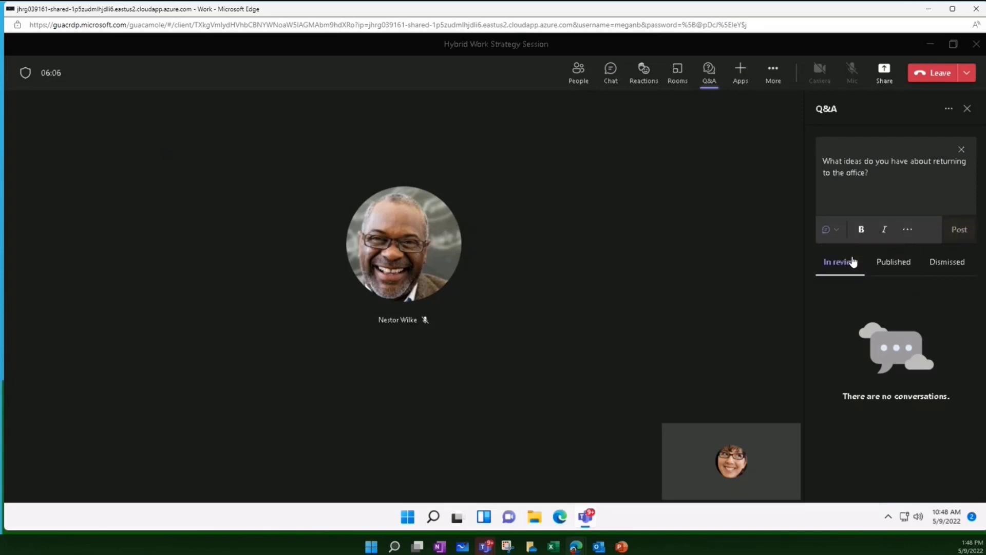
click(908, 230)
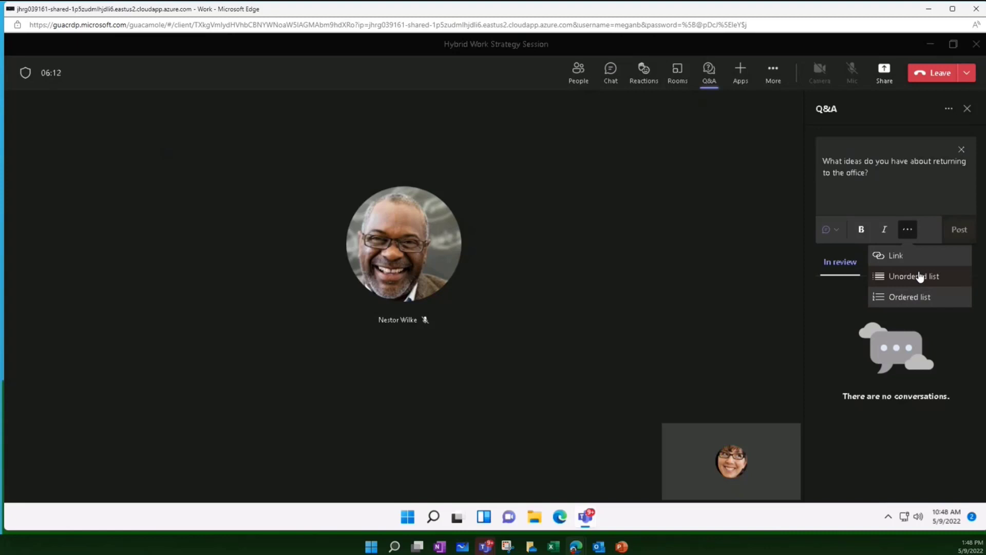
click(886, 191)
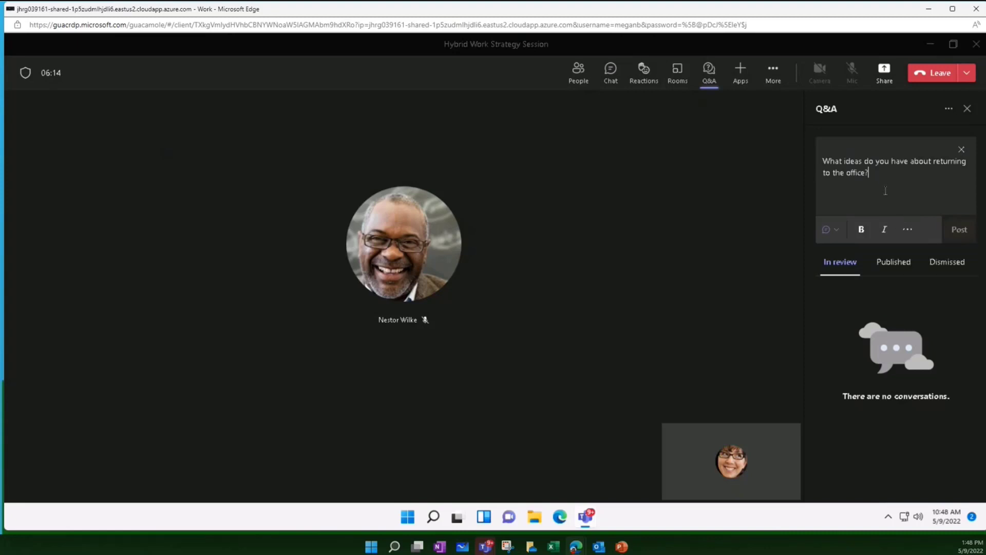
click(915, 234)
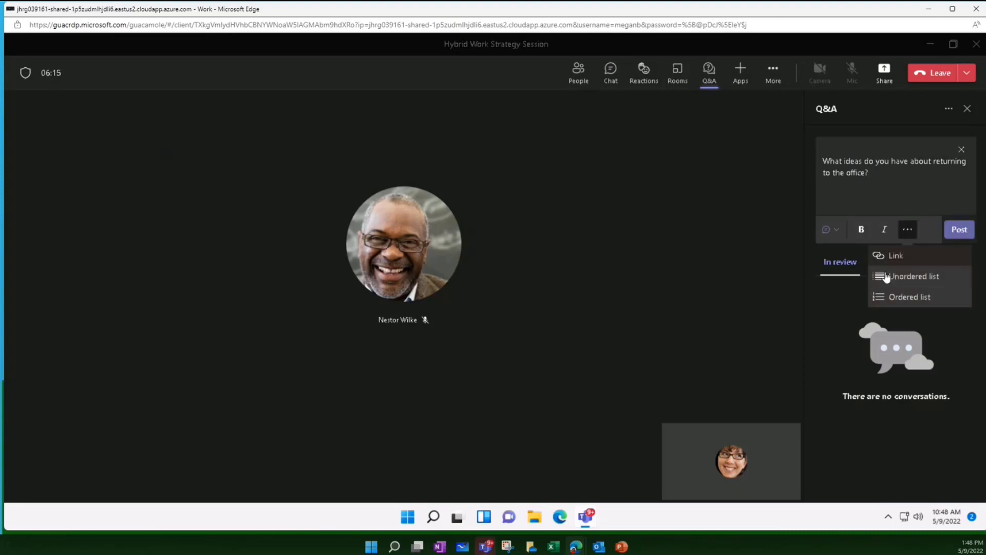
click(892, 199)
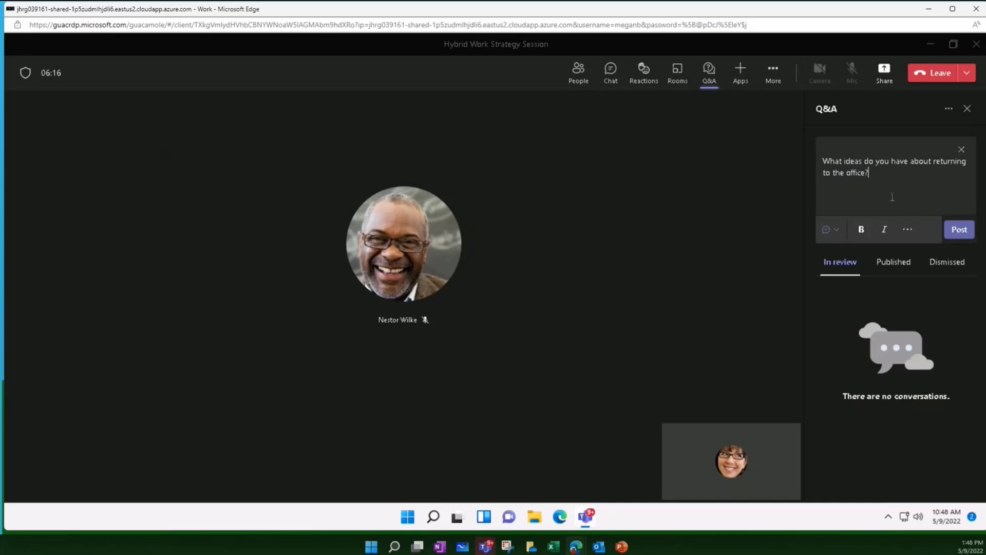
click(958, 238)
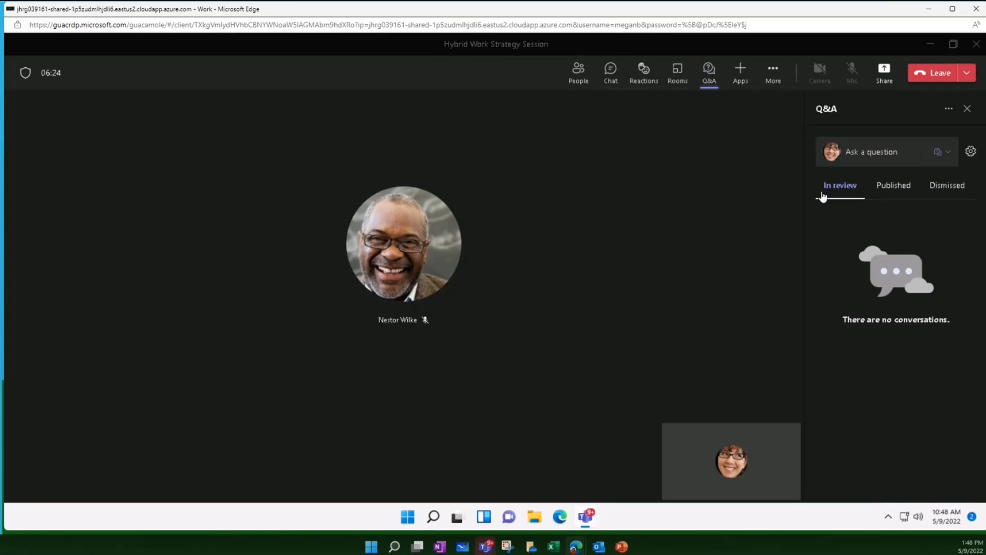
- Review the published and dismissed Q&A conversations and return to the published ones
click(888, 194)
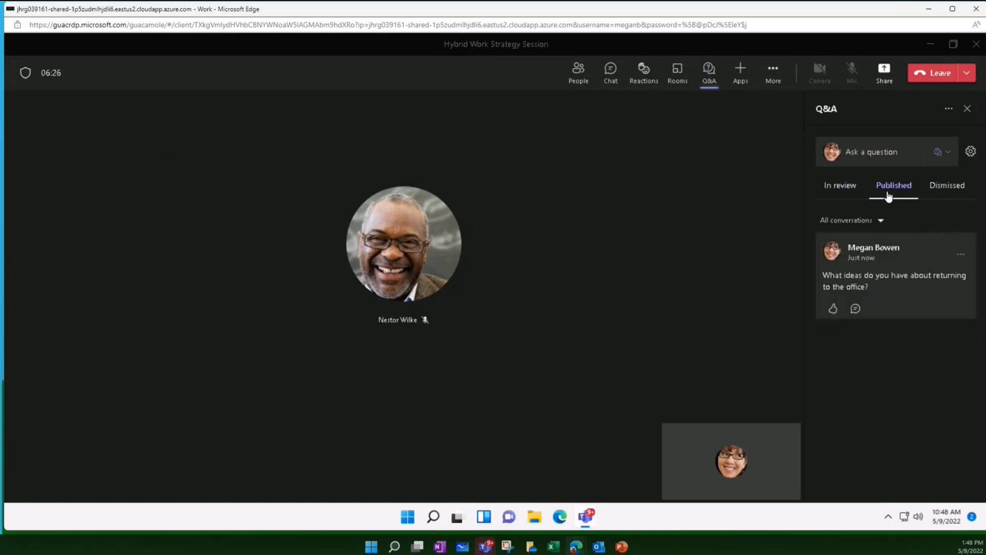
click(937, 191)
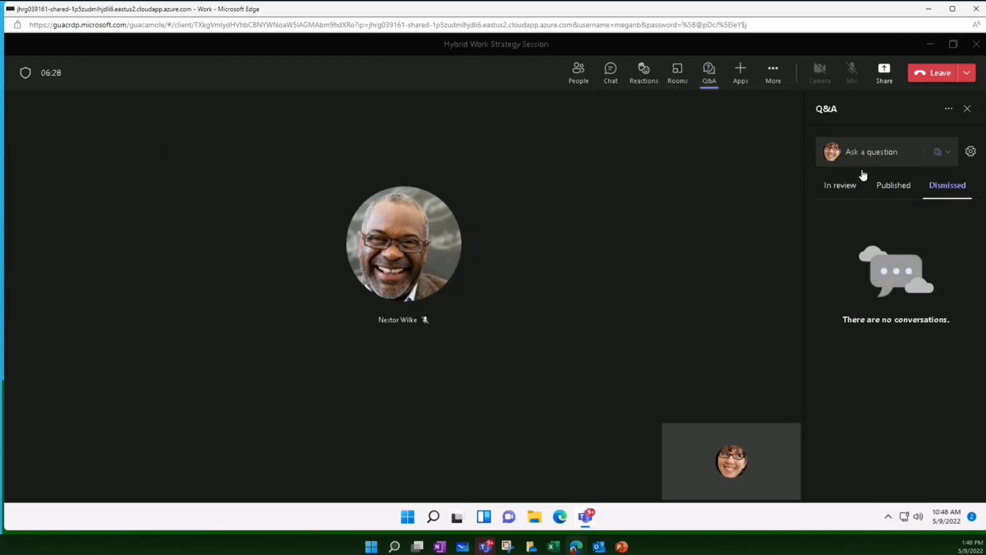
click(840, 160)
key(ctrl)
key(ctrl)
key(ctrl)
click(894, 193)
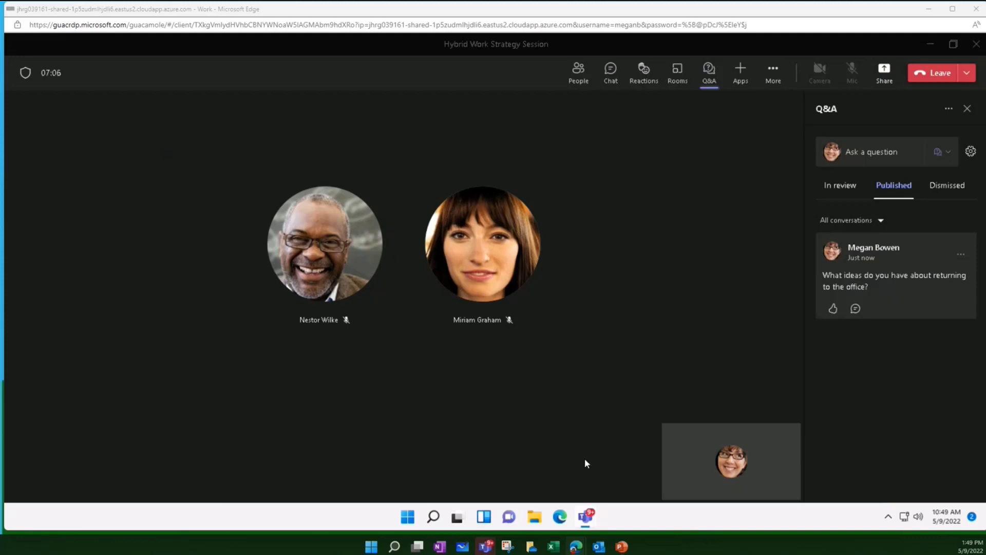
- Post the comment "LEt's do 2 x week" on the published Q&A discussion and like that comment
click(848, 310)
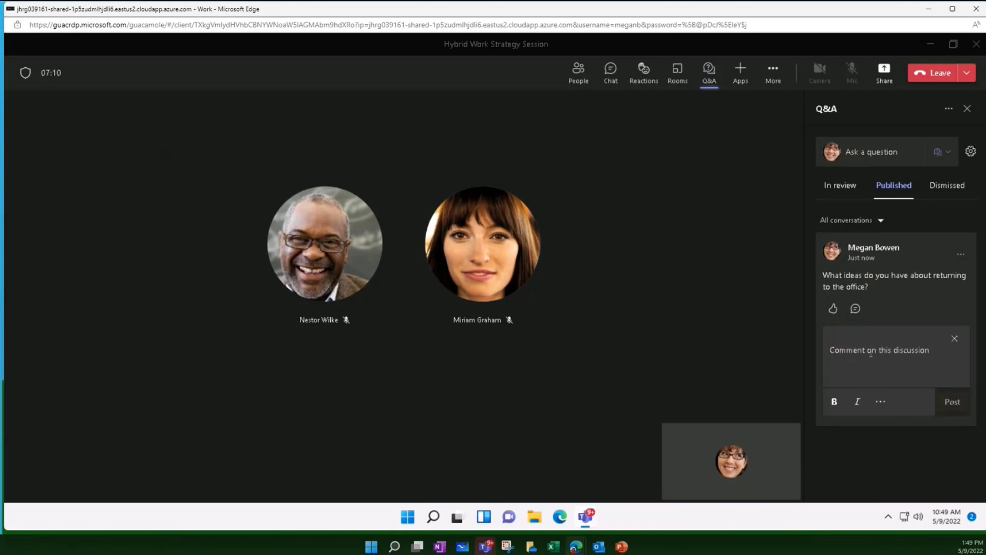
text(LEt's d)
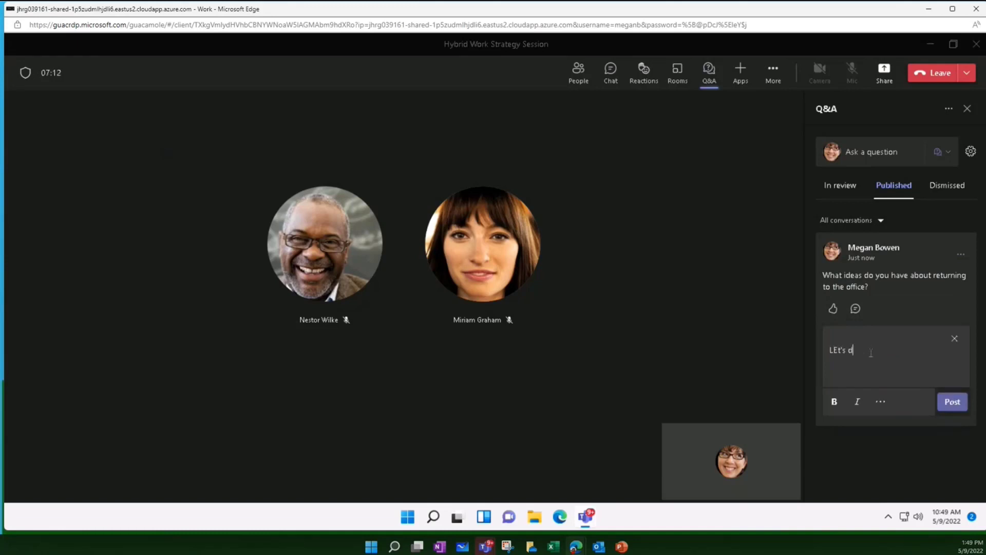
text(o 2 x week)
key(Return)
click(952, 409)
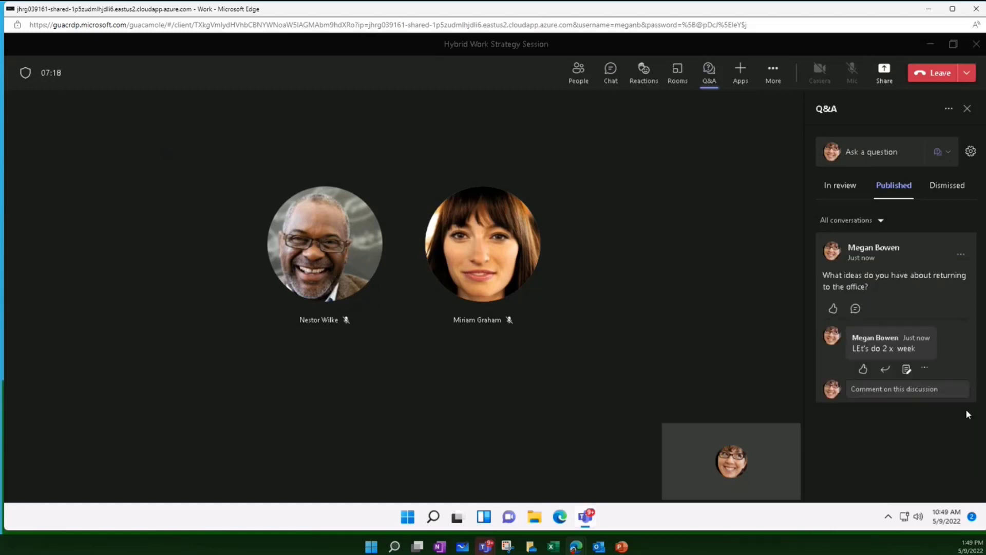
click(863, 369)
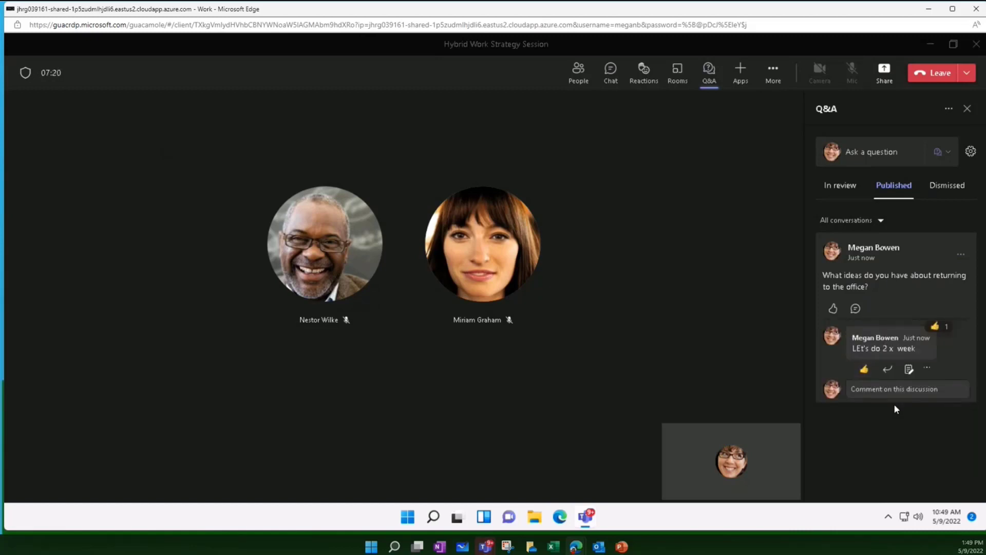
- Check the editing view and further options of the posted comment without changing it
click(907, 368)
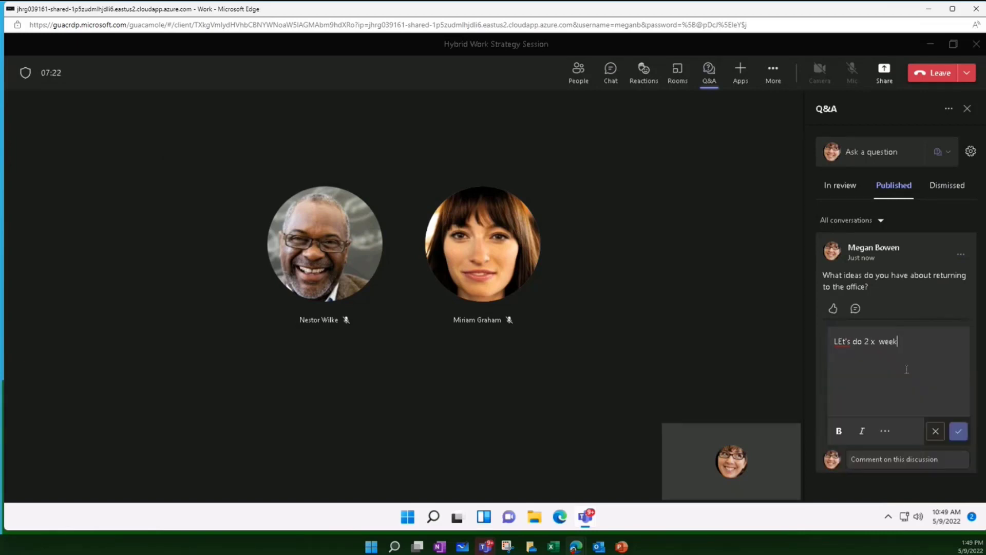
click(936, 433)
click(927, 368)
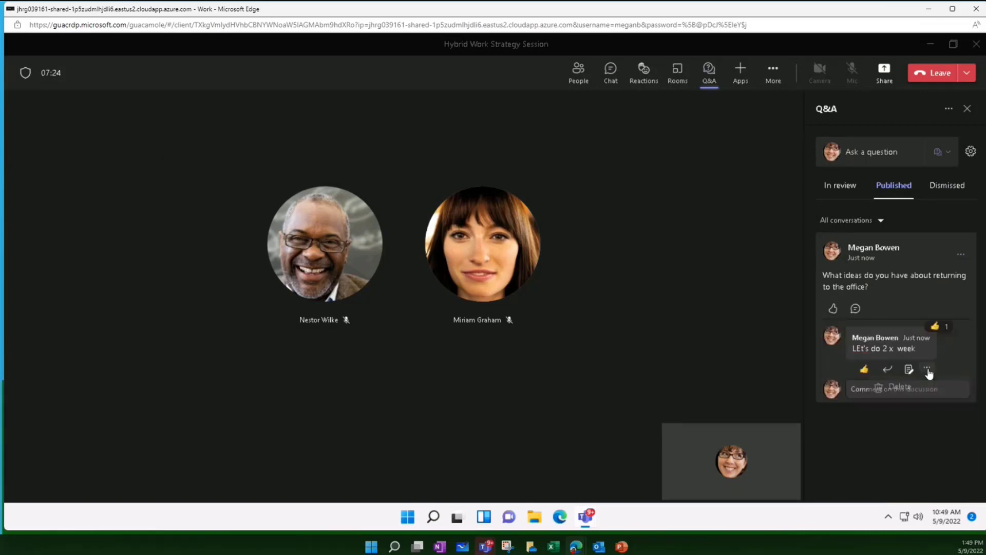
click(920, 450)
- Close the conversation about returning to the office and show the new comment beneath it
click(960, 256)
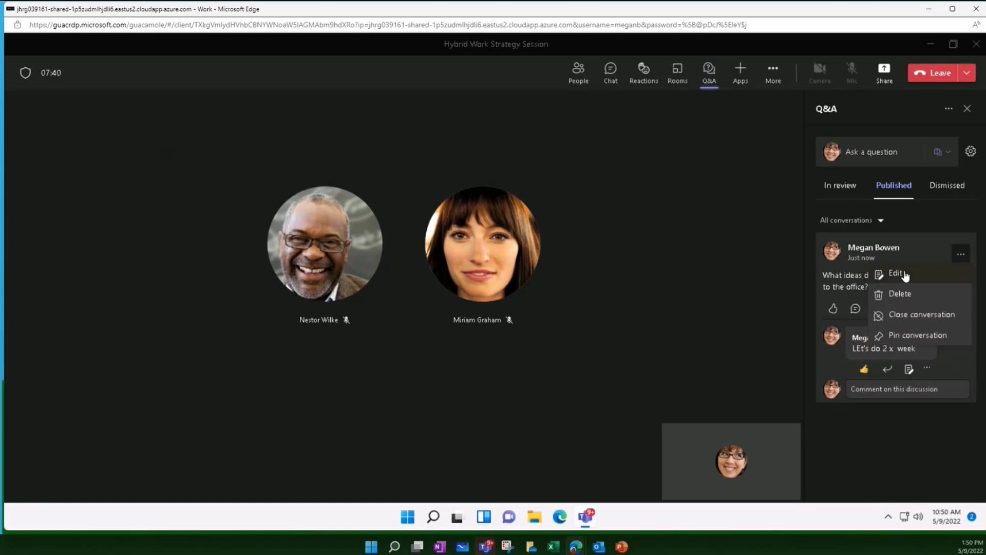
click(904, 318)
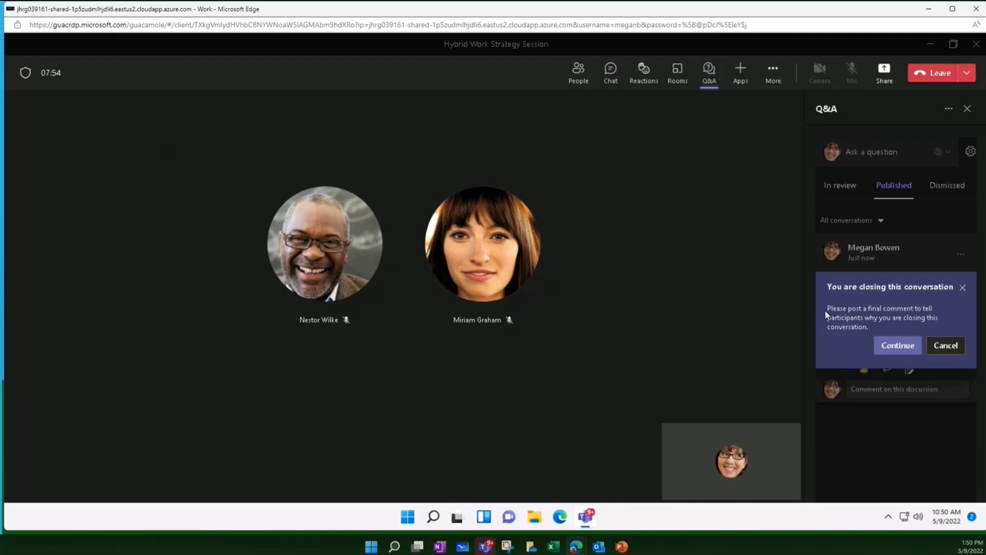
click(912, 351)
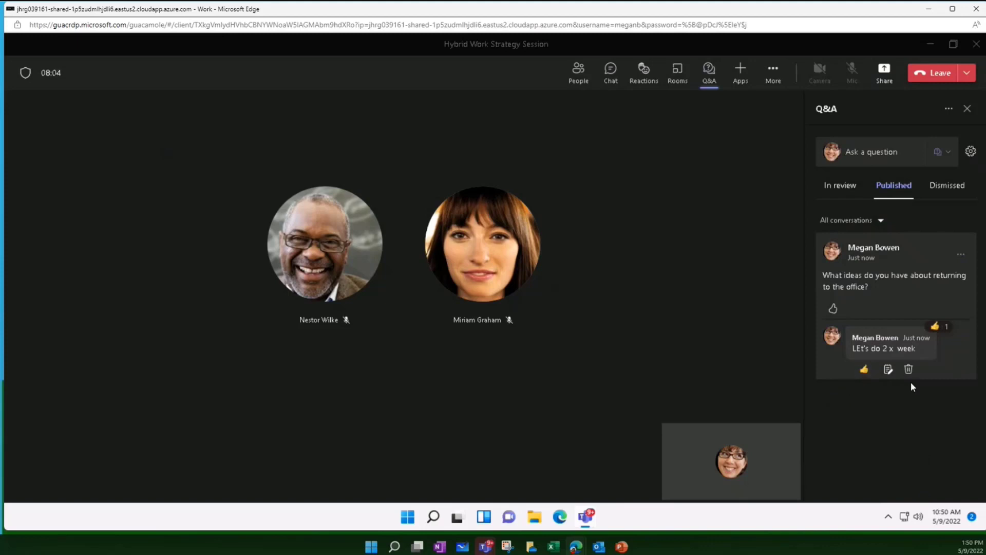
click(871, 389)
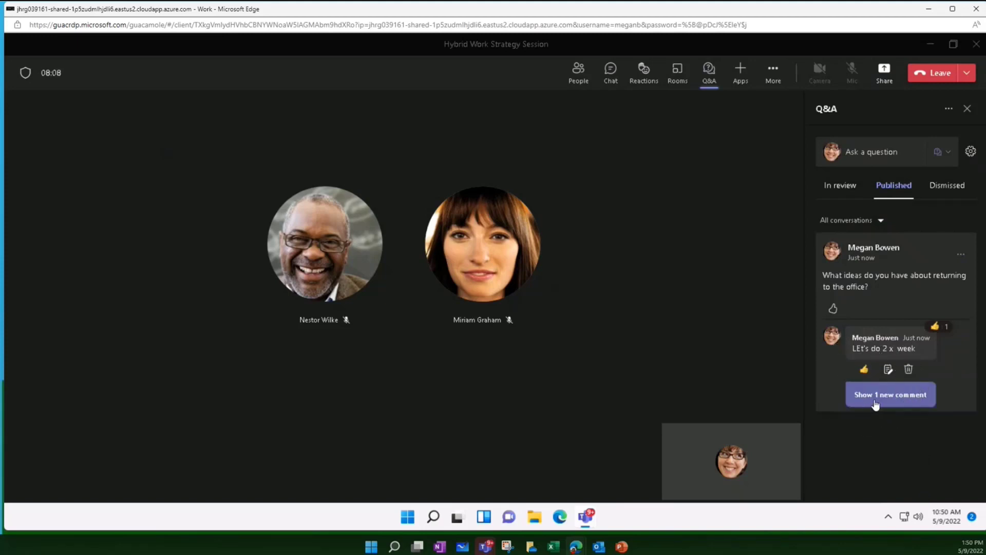
click(875, 400)
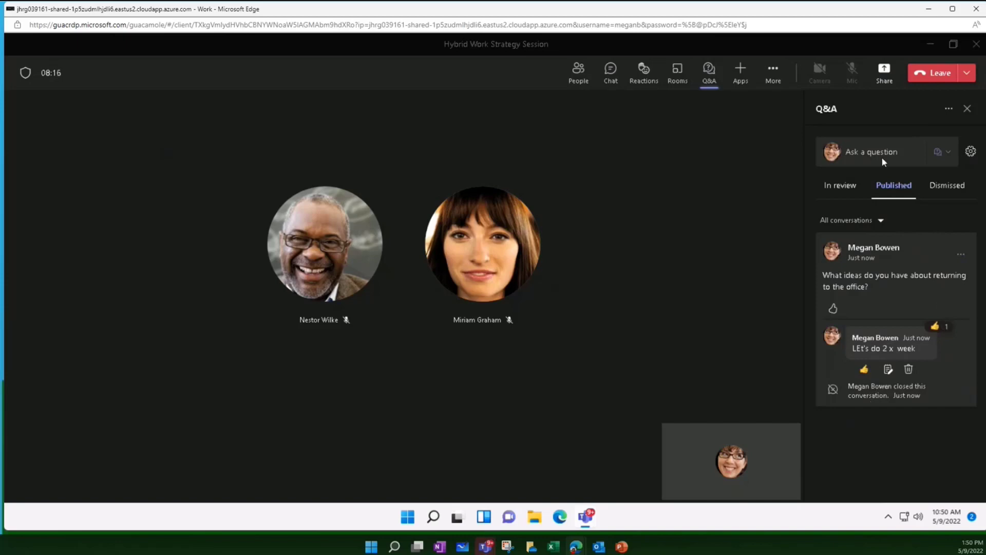
- Post the question "How many days do you want to return to the office?" to the Q&A and pin its conversation
click(863, 154)
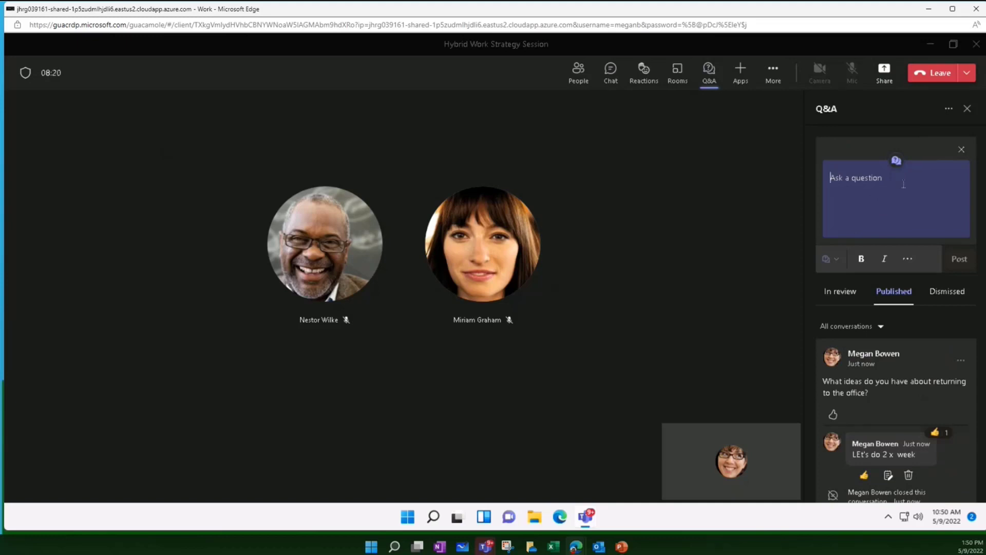
text(How m)
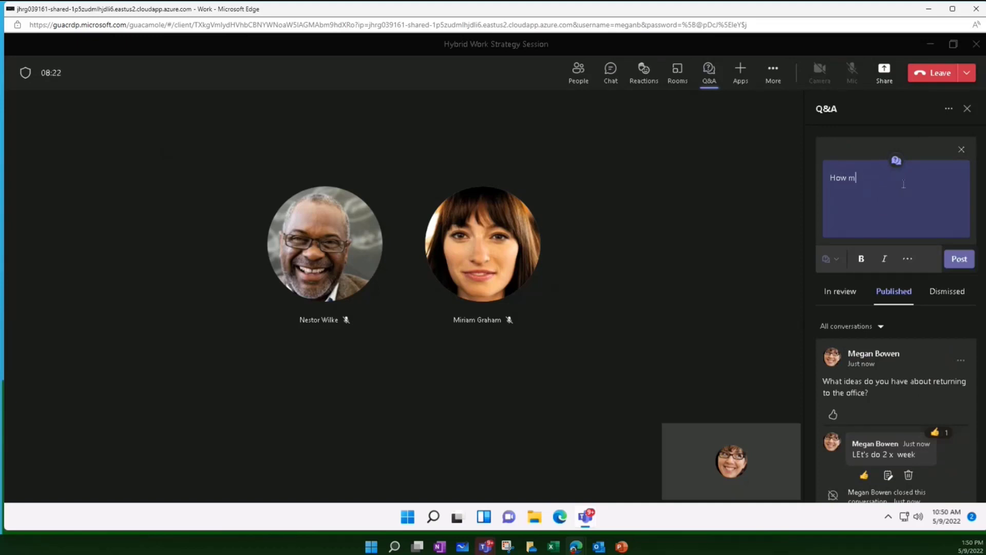
text(any days do you want to return to the of)
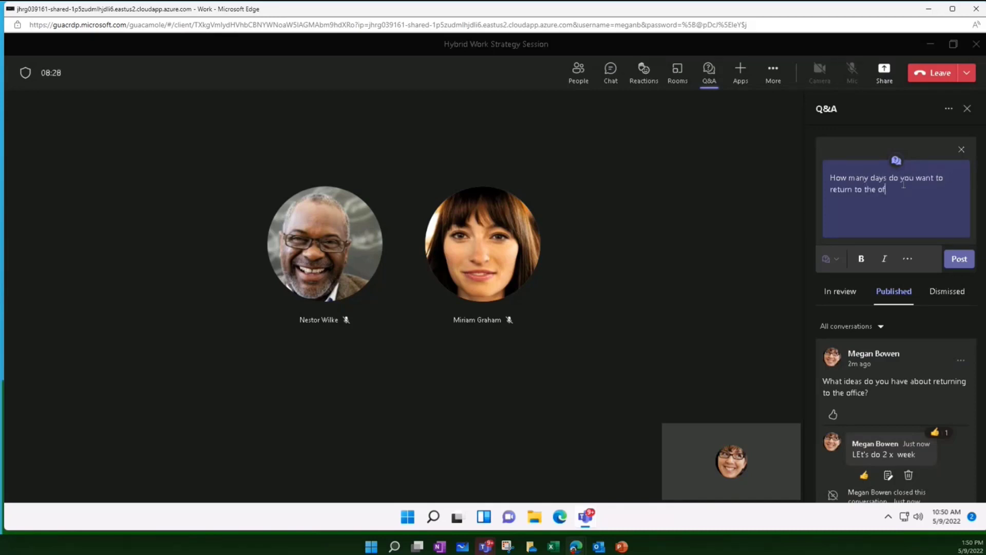
text(fice?)
click(960, 260)
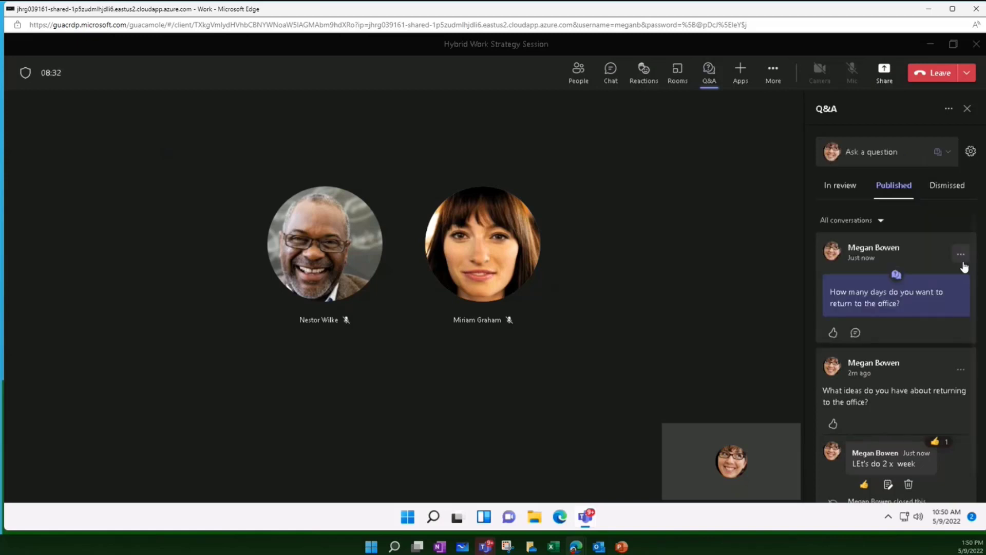
click(961, 255)
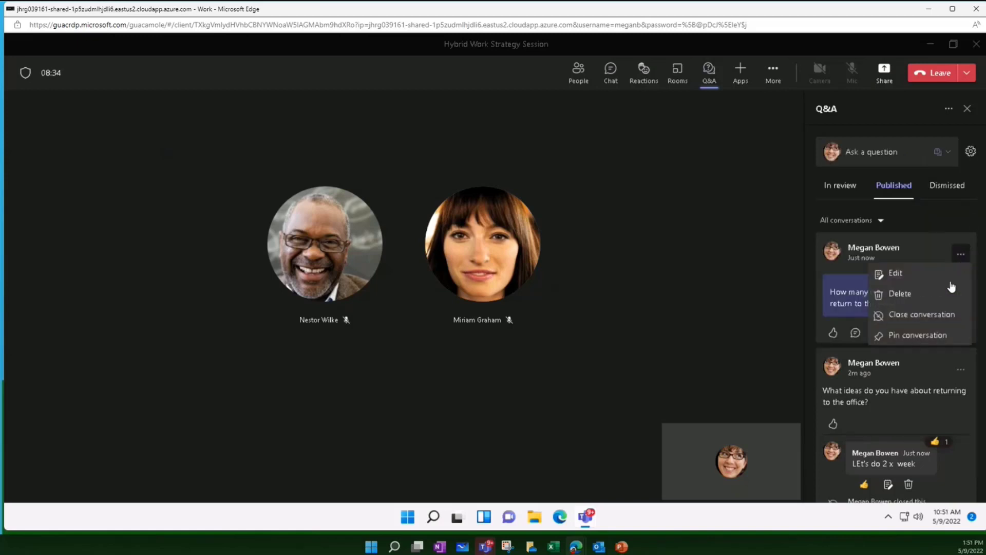
click(938, 336)
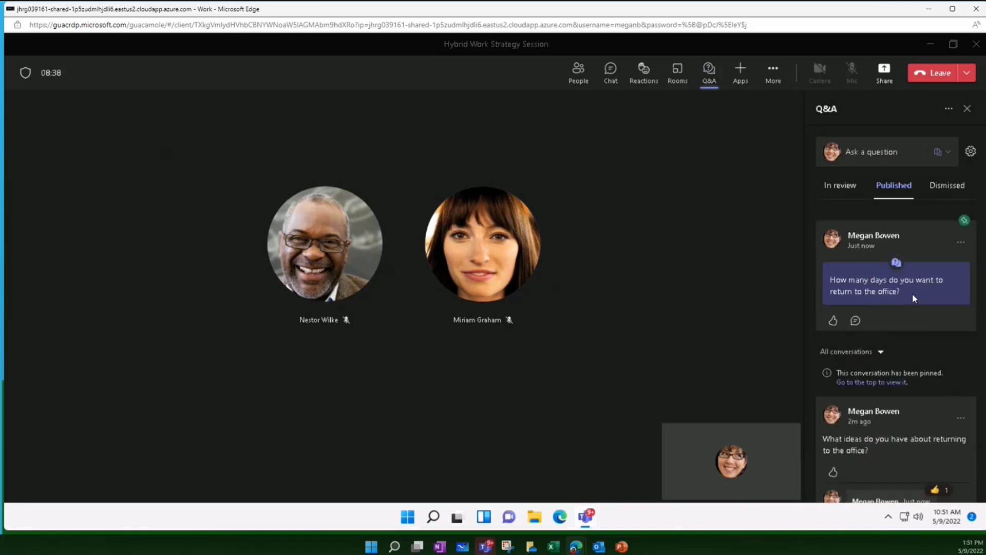
- Review the Q&A conversations that are in review, published and dismissed
click(850, 195)
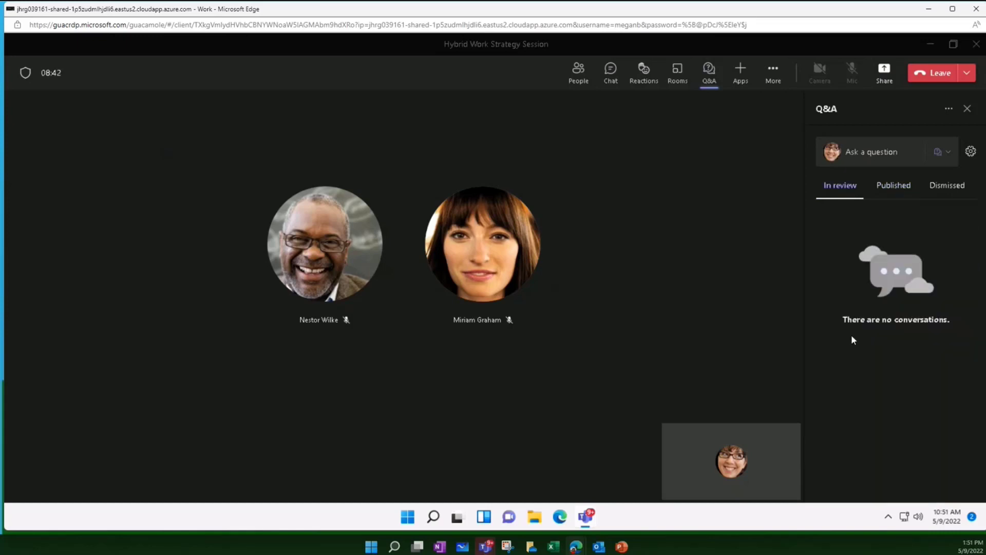
click(888, 186)
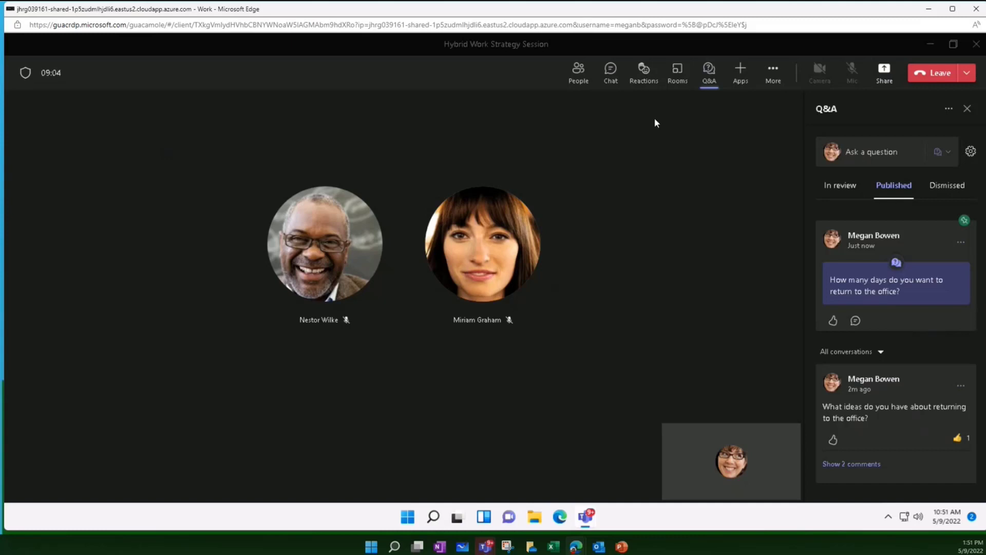
click(839, 199)
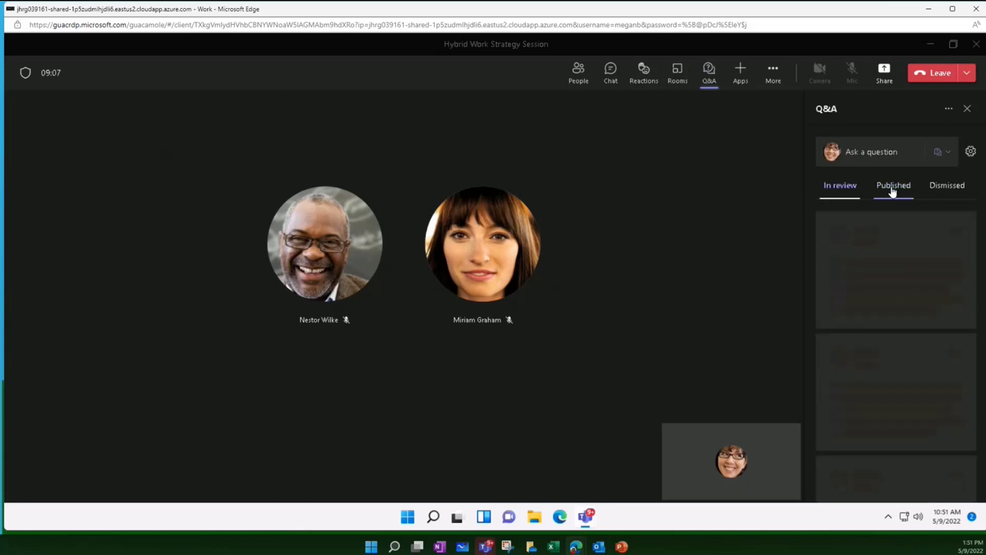
click(962, 189)
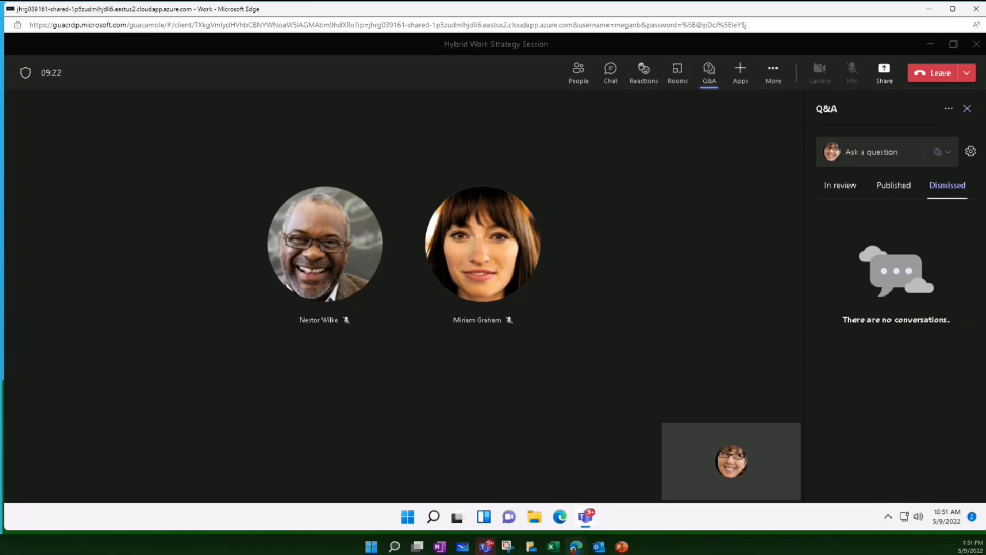
- Leave the running meeting and start a new meeting on Tuesday, May 10 at 11:00 AM titled "Return to Office - Pt. 2"
click(924, 76)
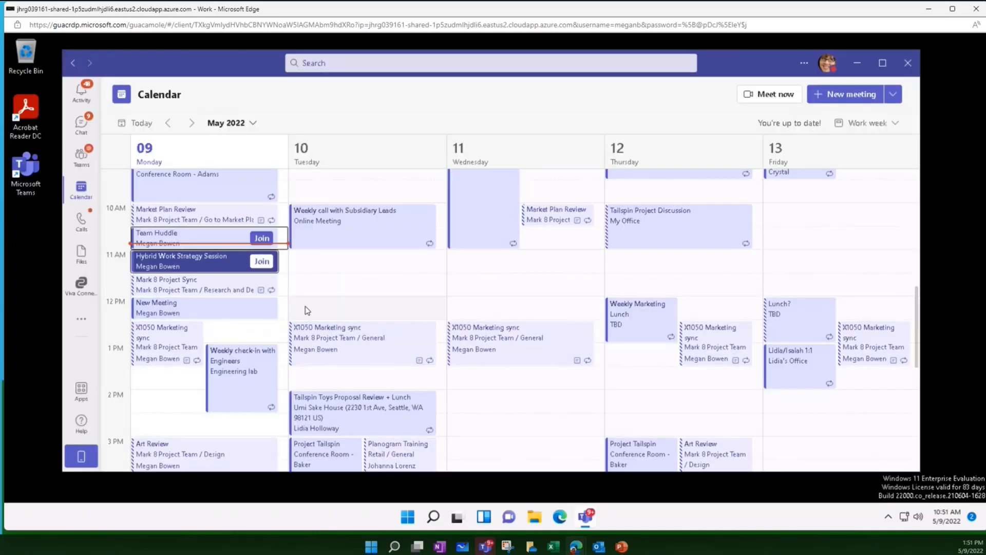
double_click(316, 263)
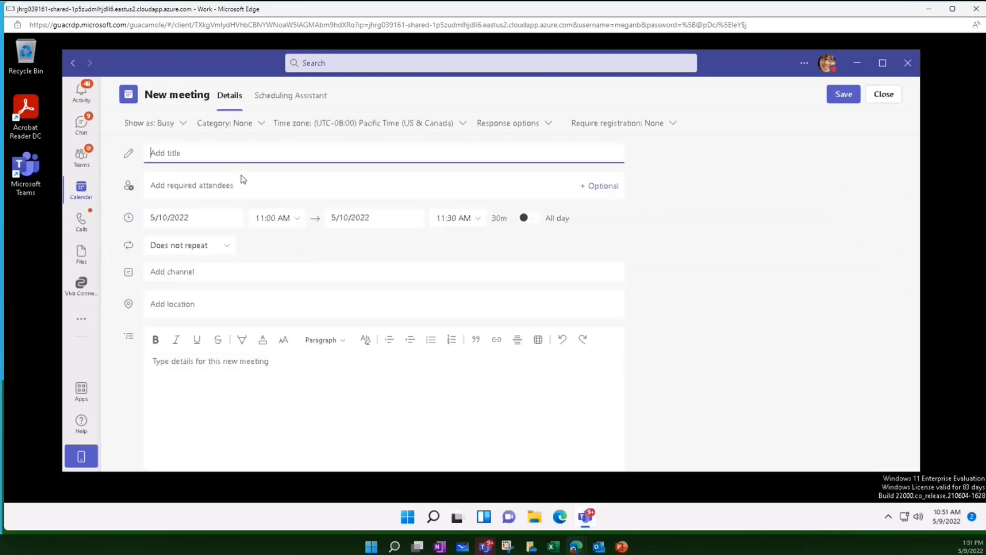
text(Return to Office - Pt. 2)
key(Tab)
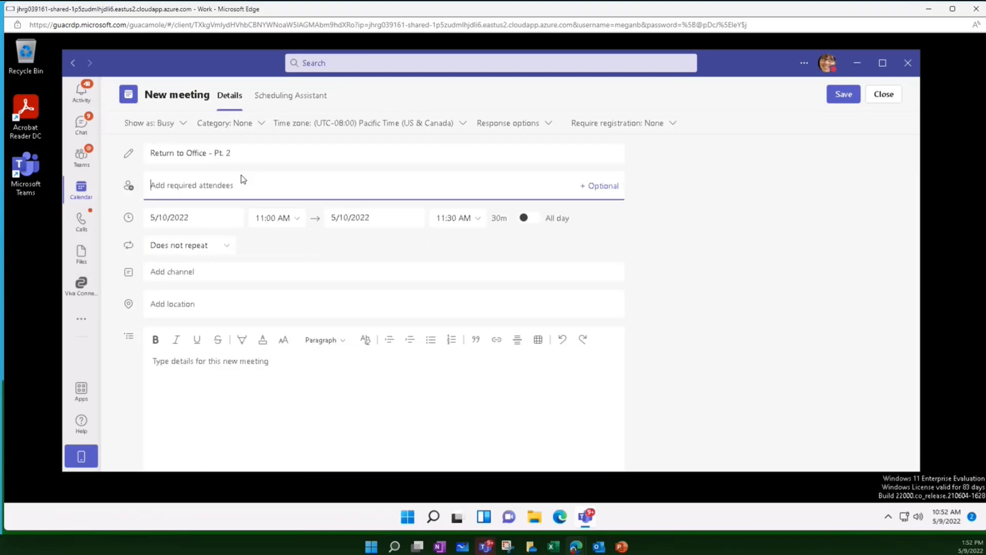
- Add the two required attendees to the new meeting and send the invitation
text(nest)
click(264, 230)
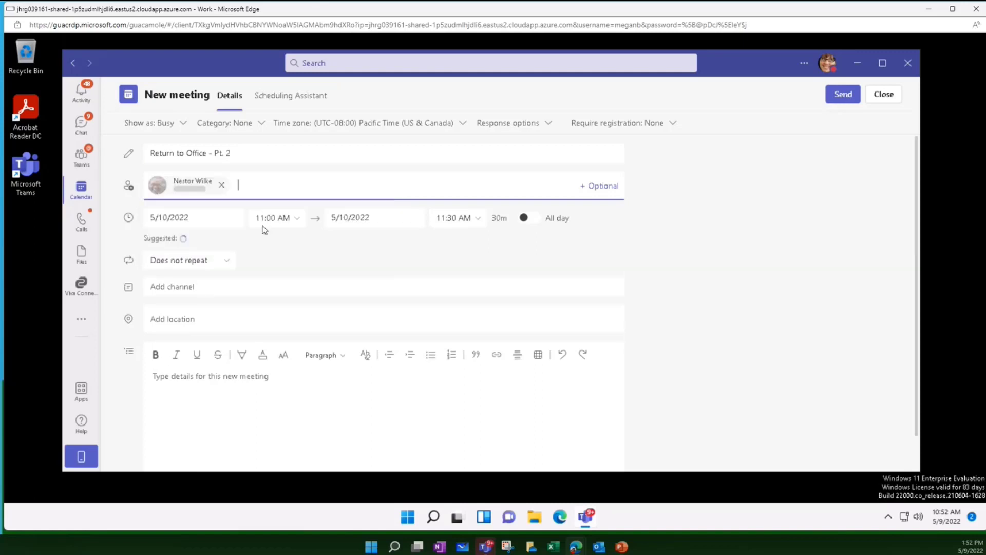
text(mir)
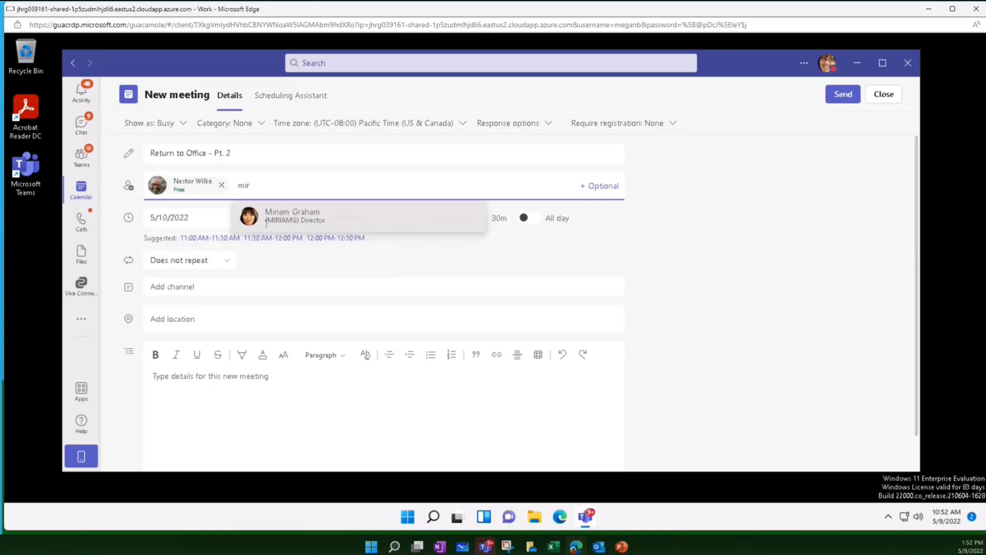
click(266, 224)
click(854, 100)
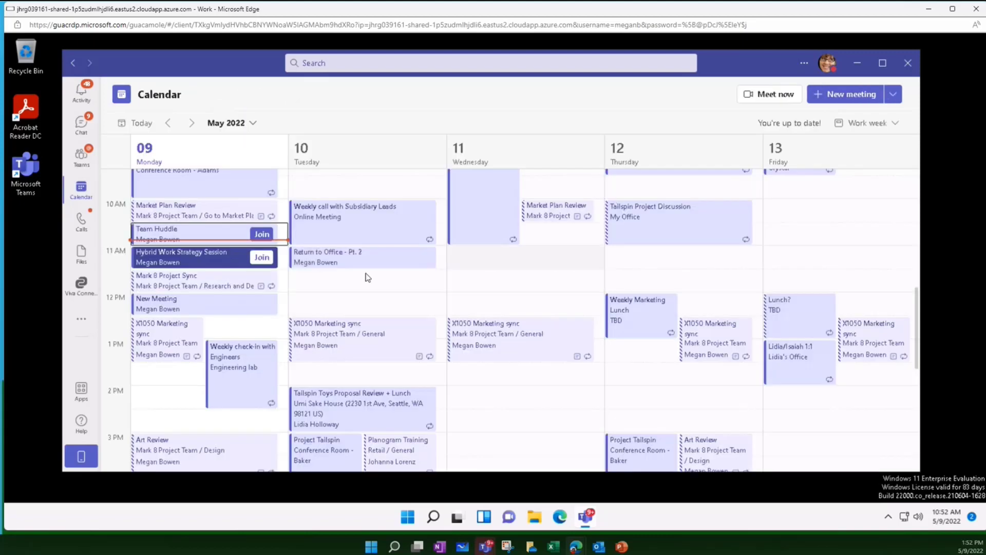
- View the details of the scheduled "Return to Office - Pt. 2" meeting and return to the calendar
click(369, 269)
double_click(368, 263)
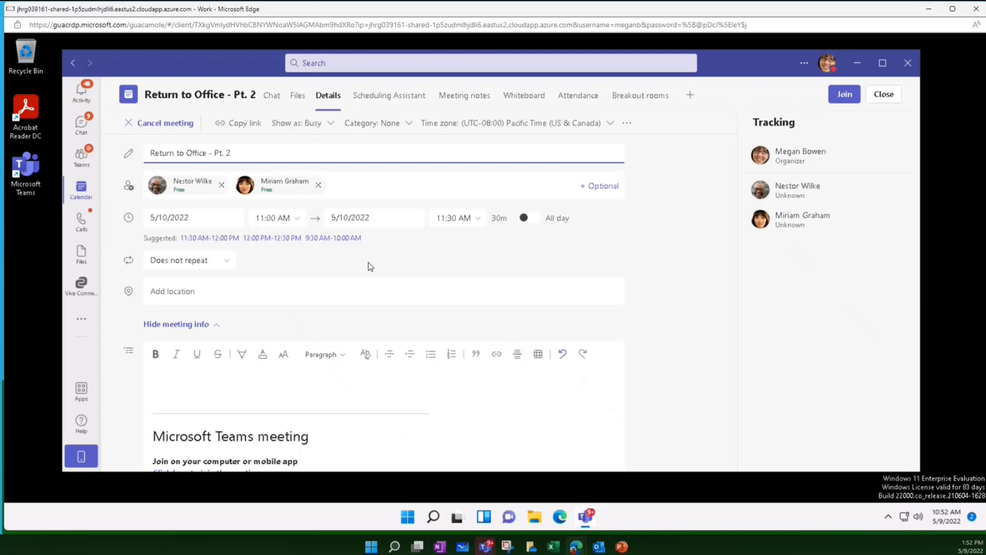
click(880, 94)
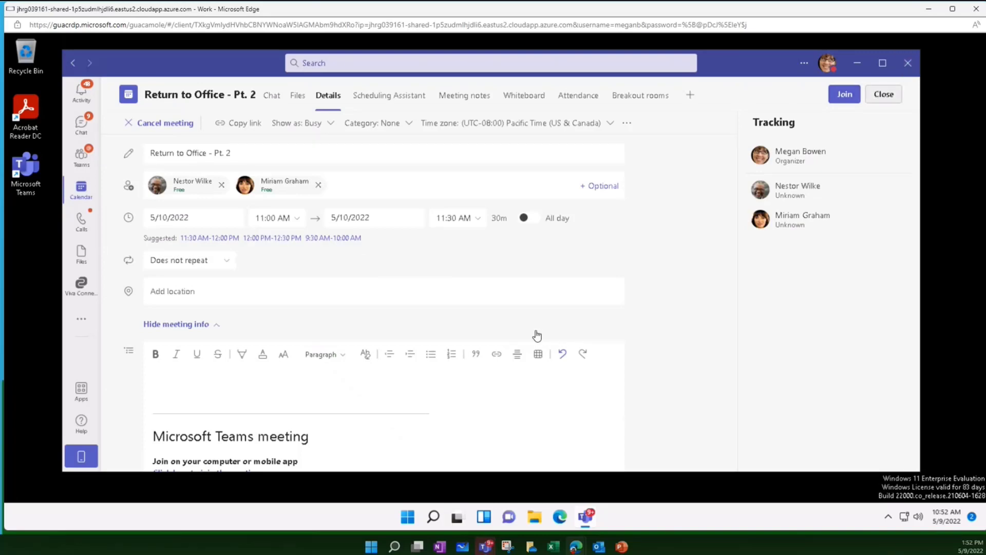
- Join the "Return to Office - Pt. 2" meeting with computer audio and dismiss the microphone notice
click(341, 266)
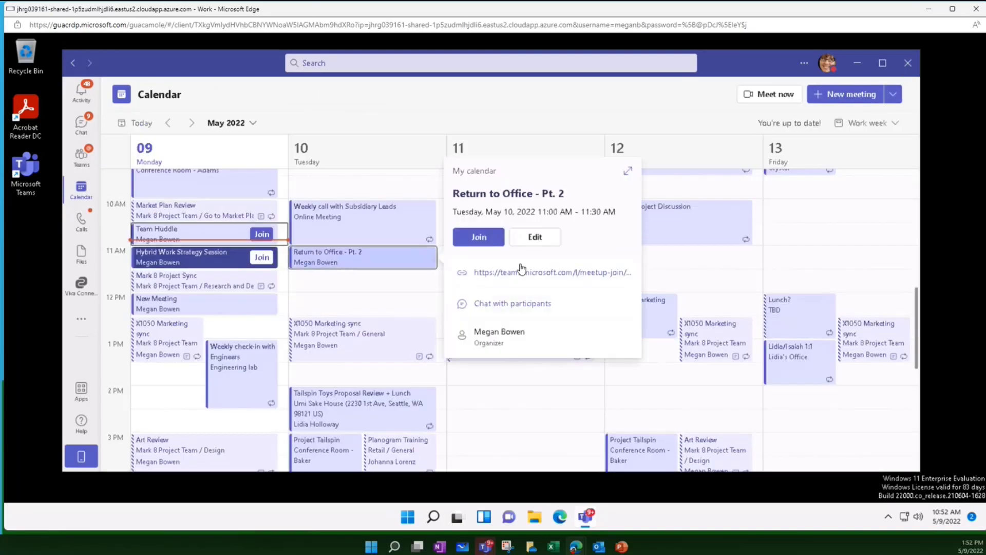
click(459, 240)
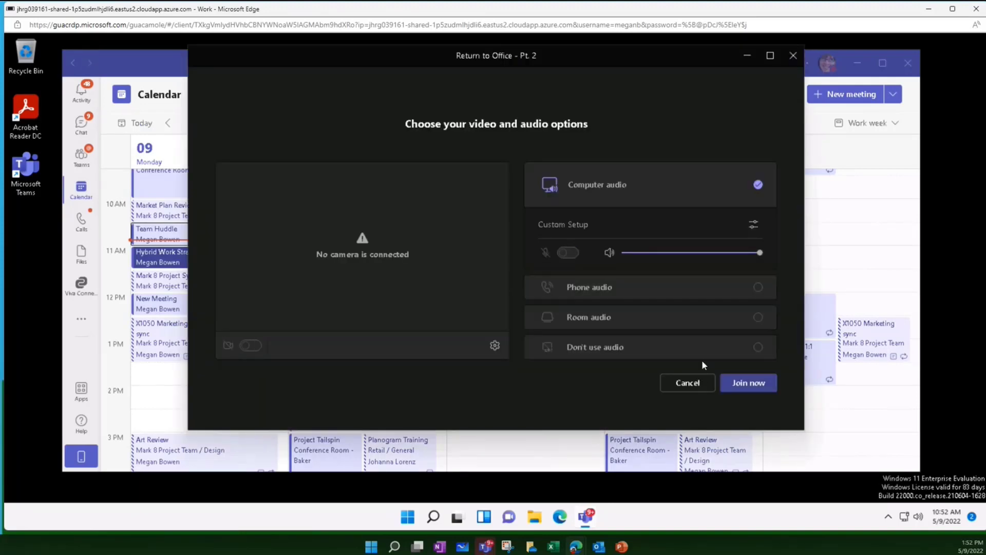
click(737, 384)
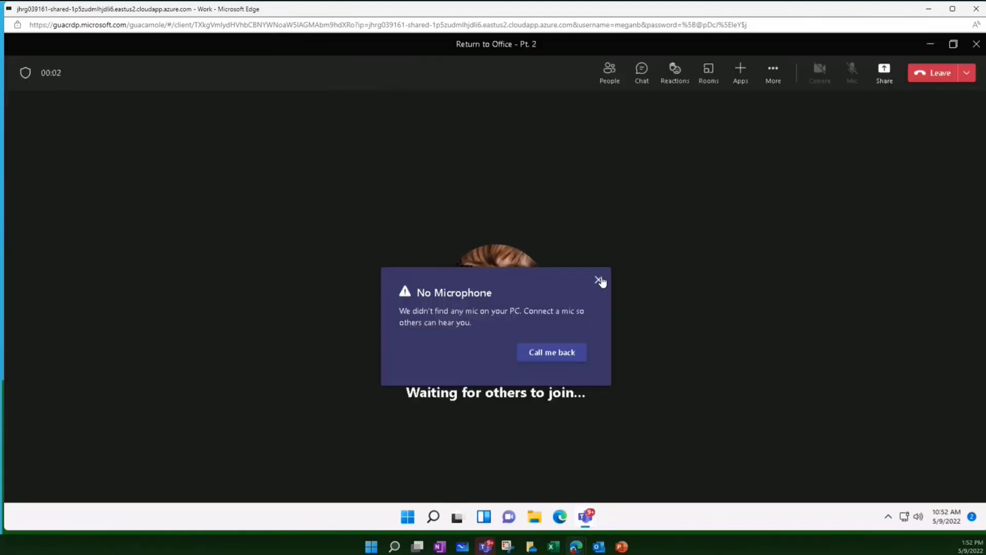
click(599, 280)
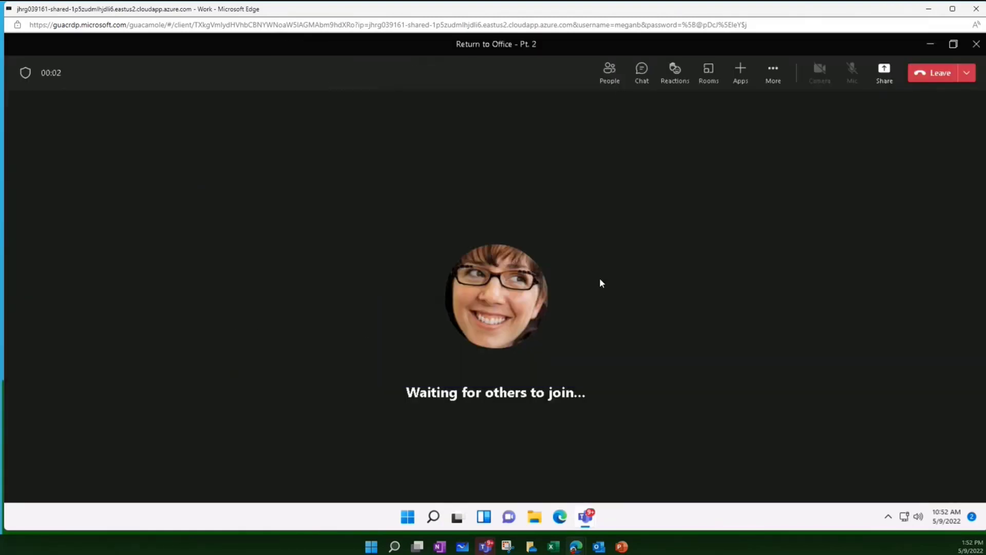
- Add the Q&A app to the running meeting, allowing attendees to ask and respond, with moderation left off
click(739, 78)
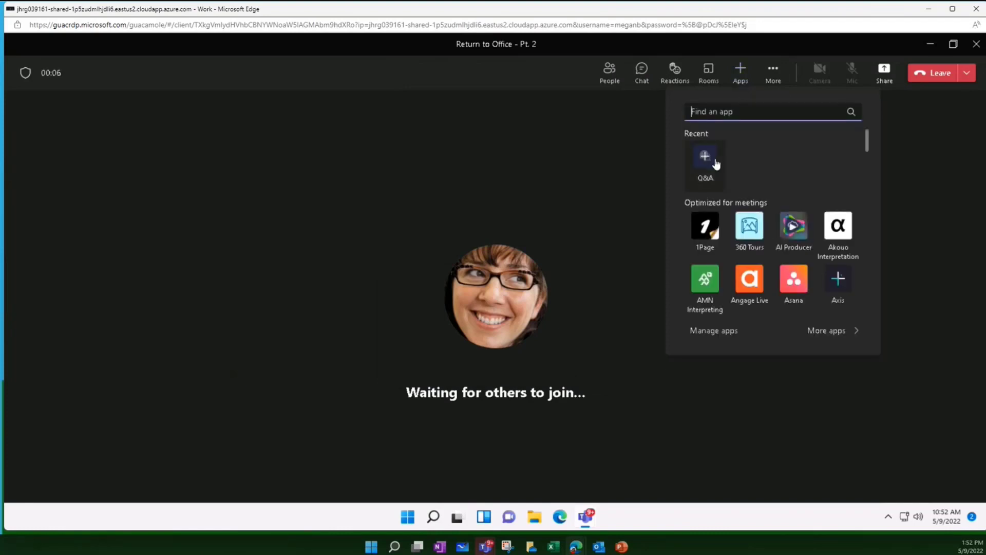
click(715, 161)
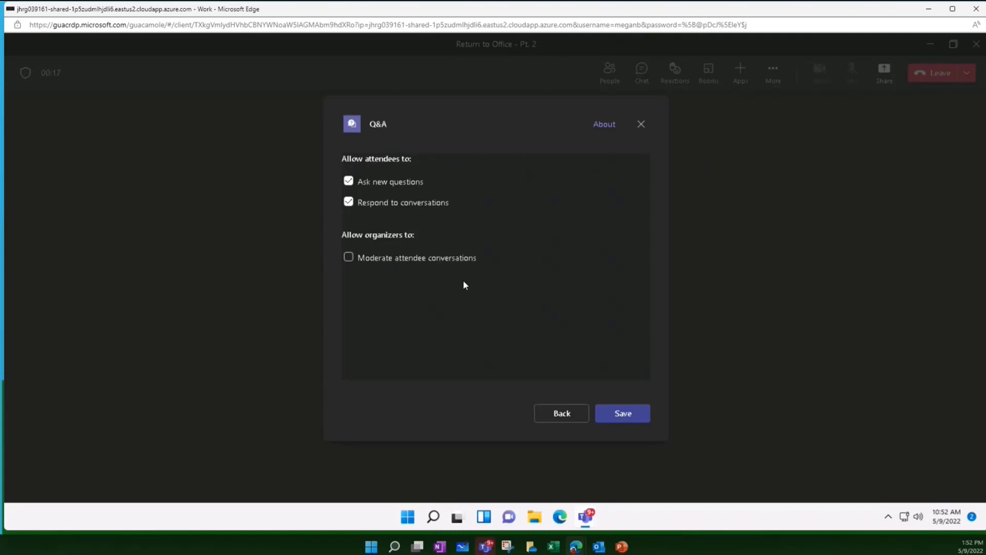
click(614, 417)
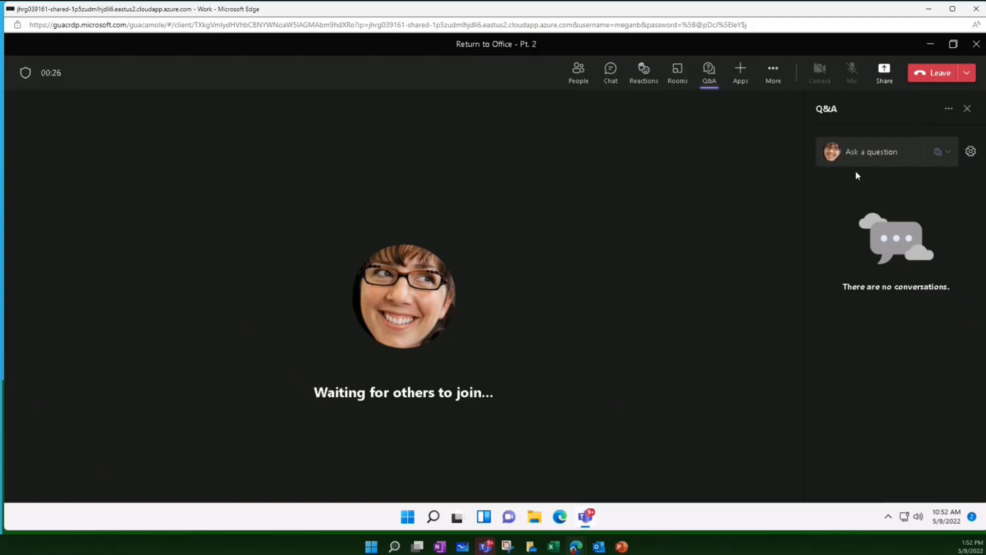
- Post the question "Should we return to the office 2x monthly?" in the meeting's Q&A
click(861, 156)
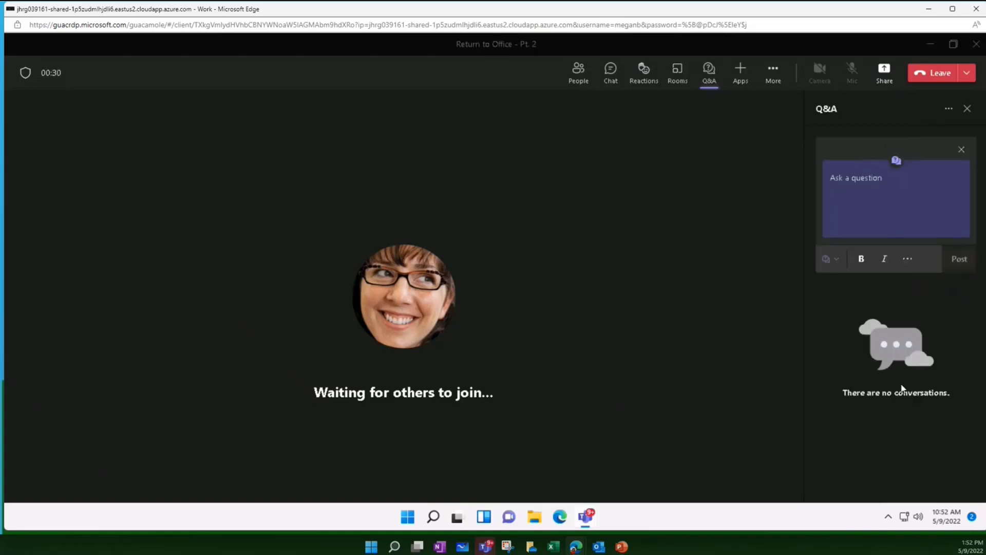
click(887, 183)
text(Should we )
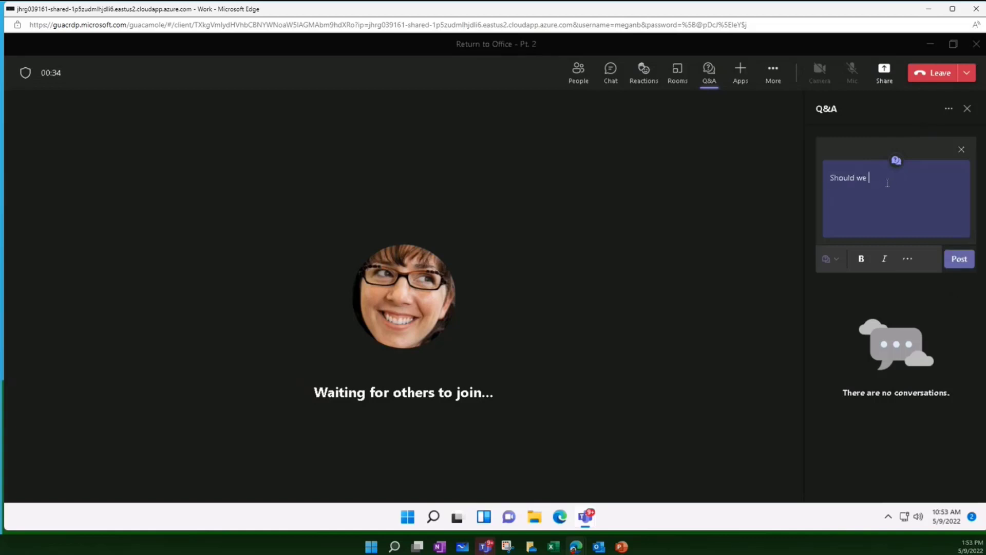
text(return to the office 2x monthly?)
click(949, 253)
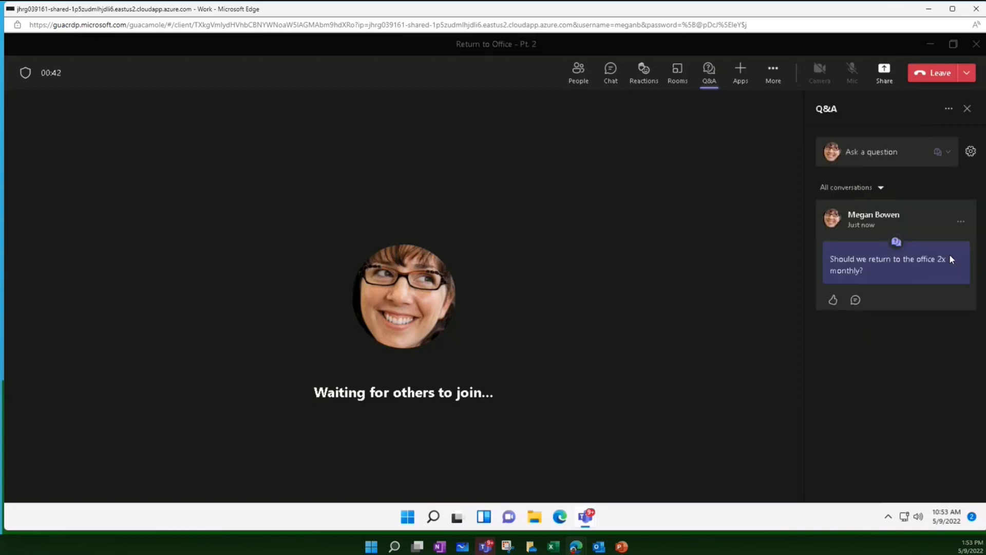
- Show the management options for the posted Q&A question and leave the running meeting
click(961, 222)
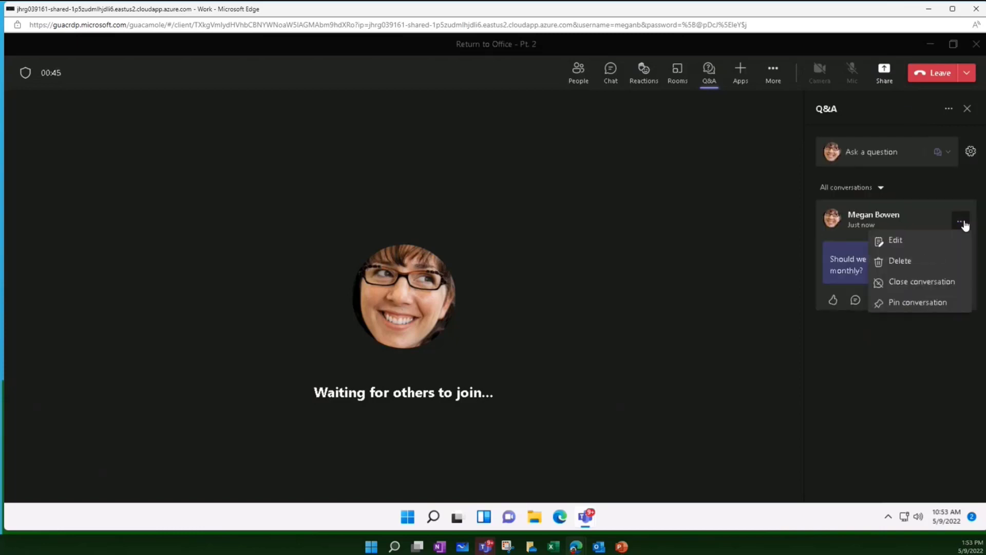
click(937, 284)
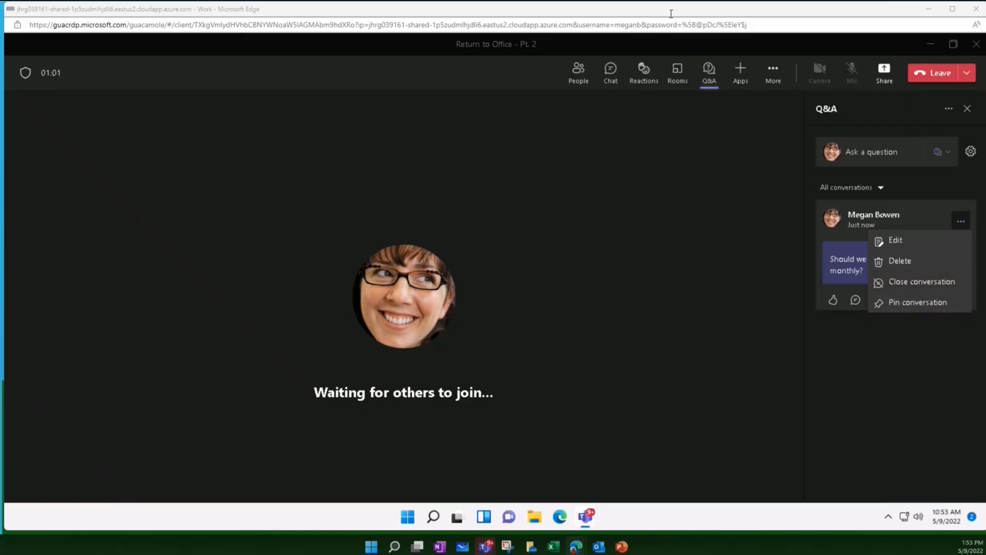
key(ctrl+shift+h)
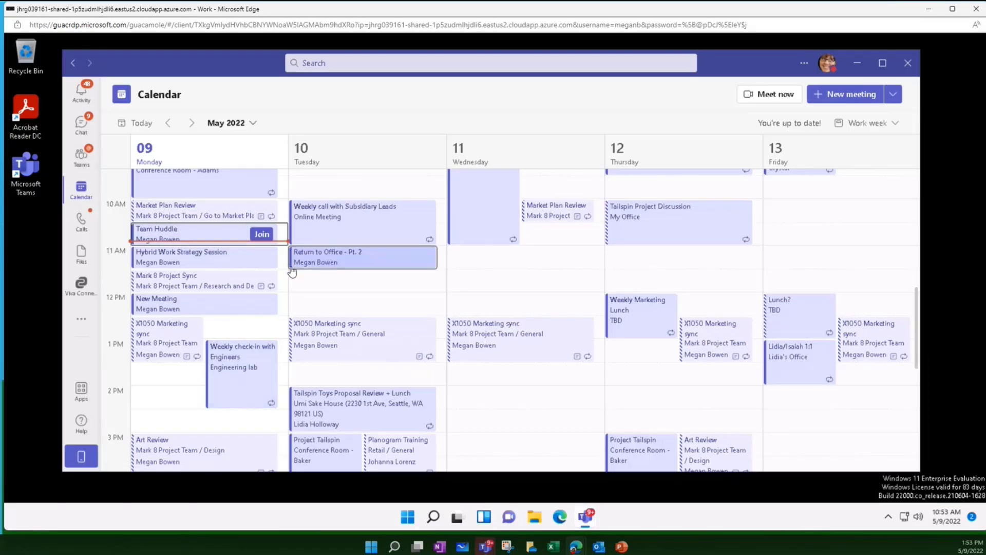
- View the details of Monday's "Hybrid Work Strategy Session" meeting and return to the calendar
click(178, 266)
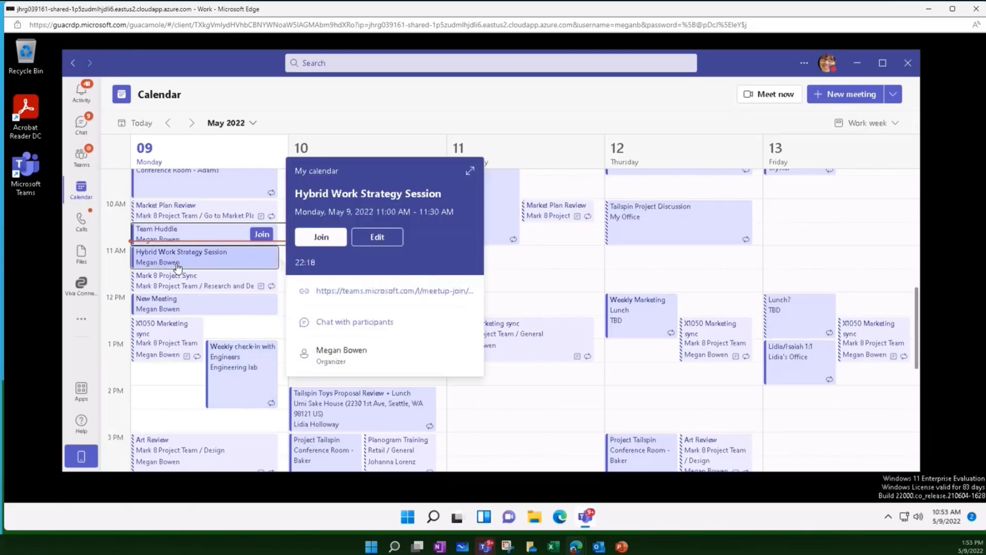
double_click(178, 266)
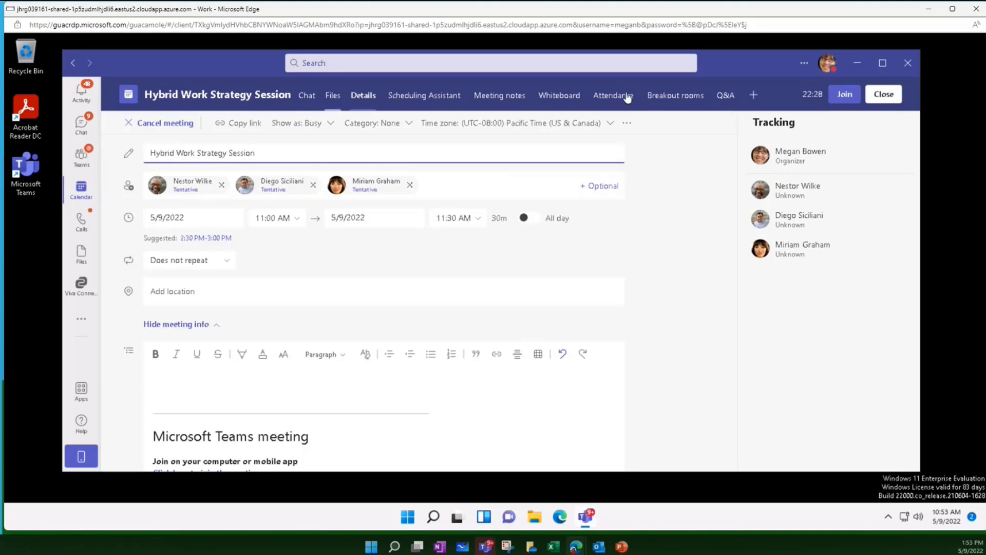
click(881, 95)
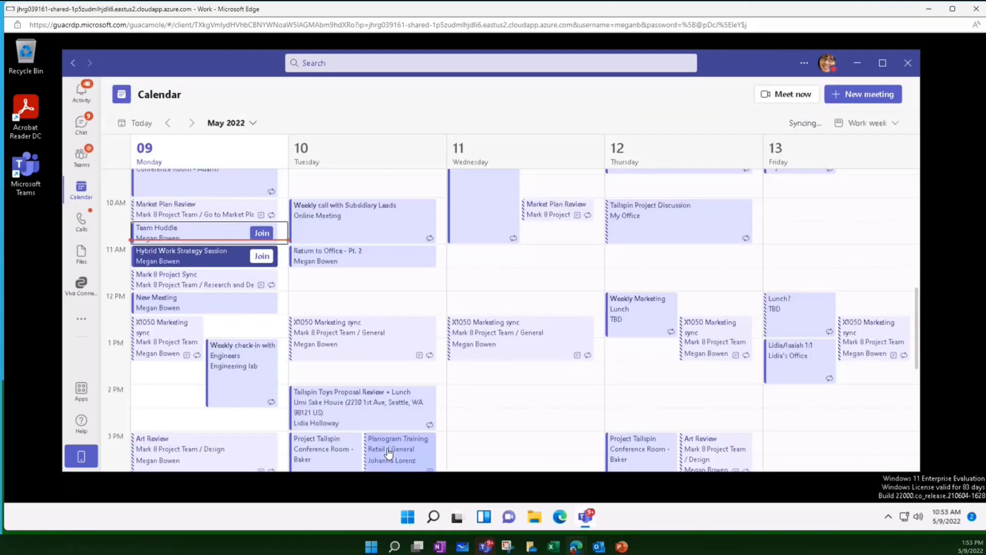
- Reopen the "Hybrid Work Strategy Session" meeting from the calendar and display its Q&A
click(195, 263)
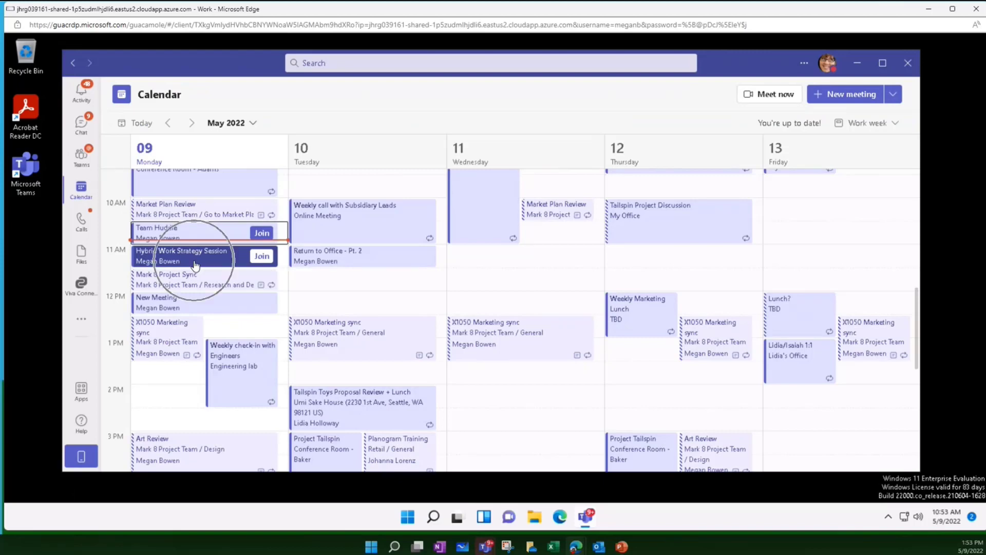
double_click(230, 258)
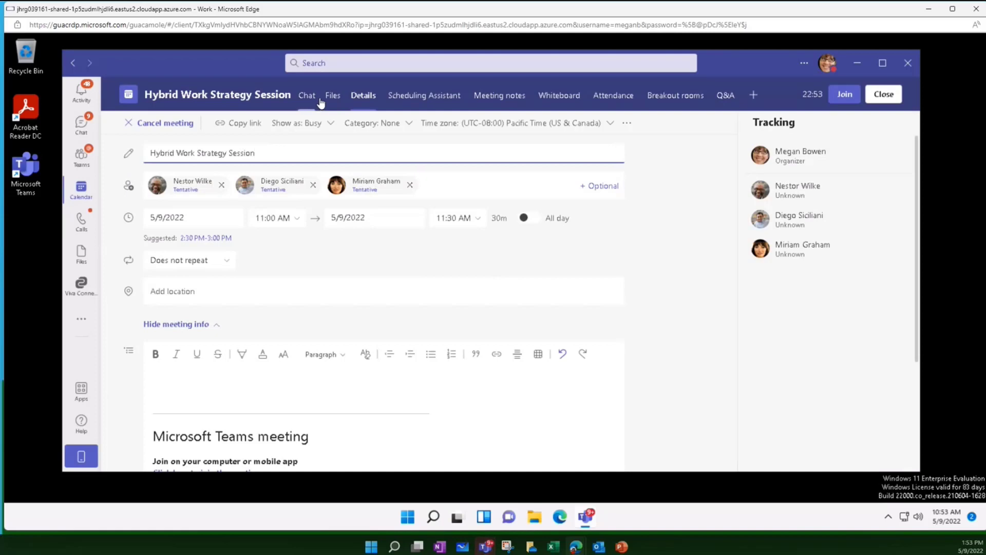
key(ctrl)
key(ctrl)
key(ctrl)
key(ctrl)
click(723, 100)
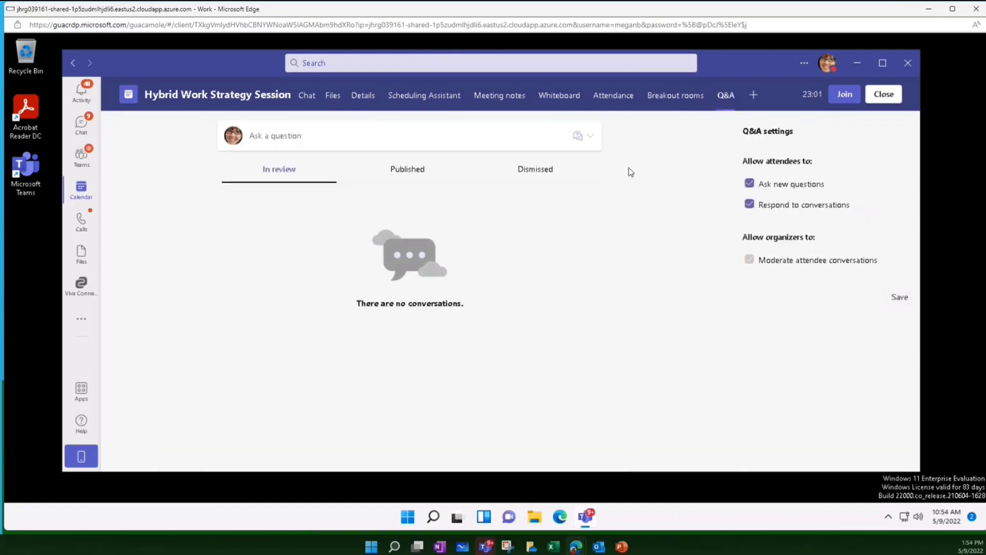
- Review the published and dismissed Q&A conversations of the "Hybrid Work Strategy Session" meeting
click(397, 178)
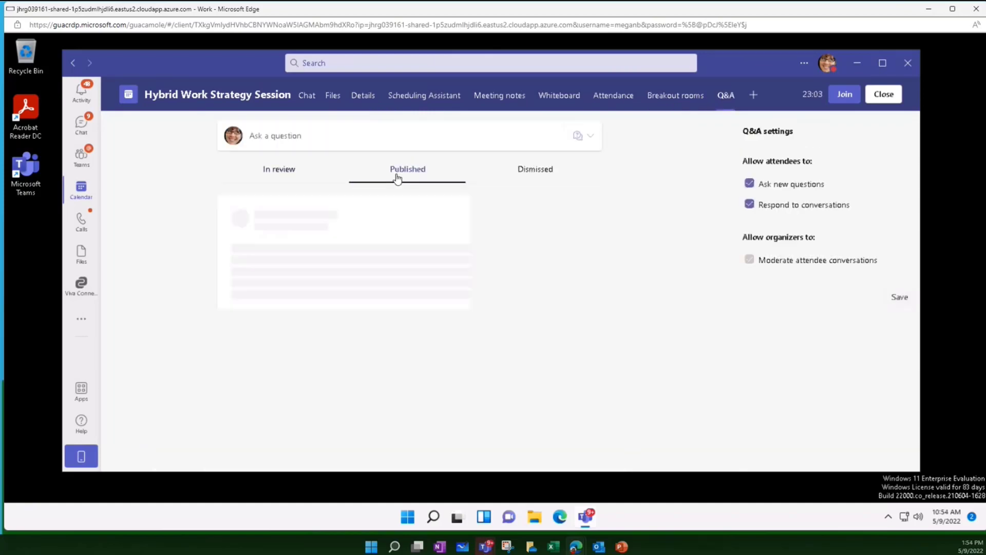
scroll(399, 228, down, 2)
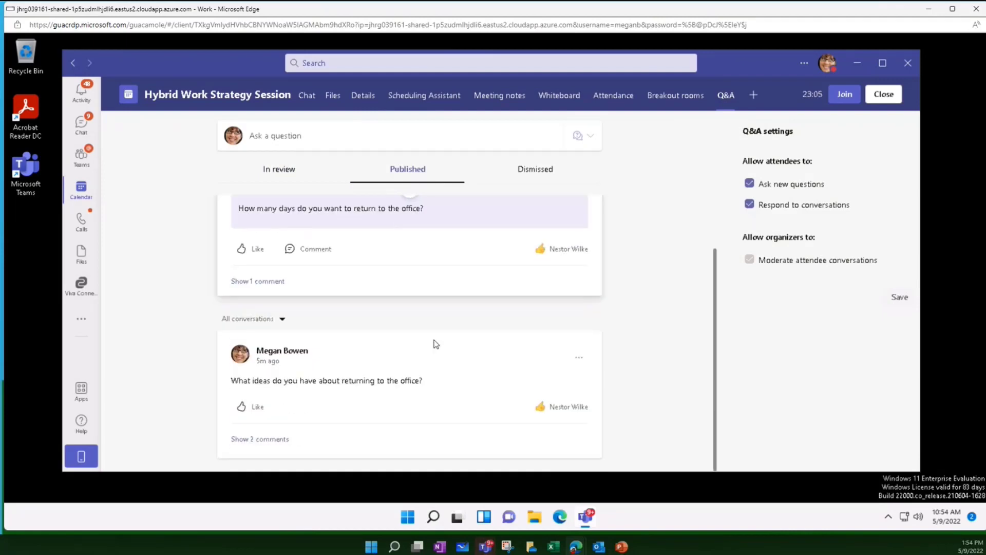
scroll(437, 343, up, 2)
click(542, 172)
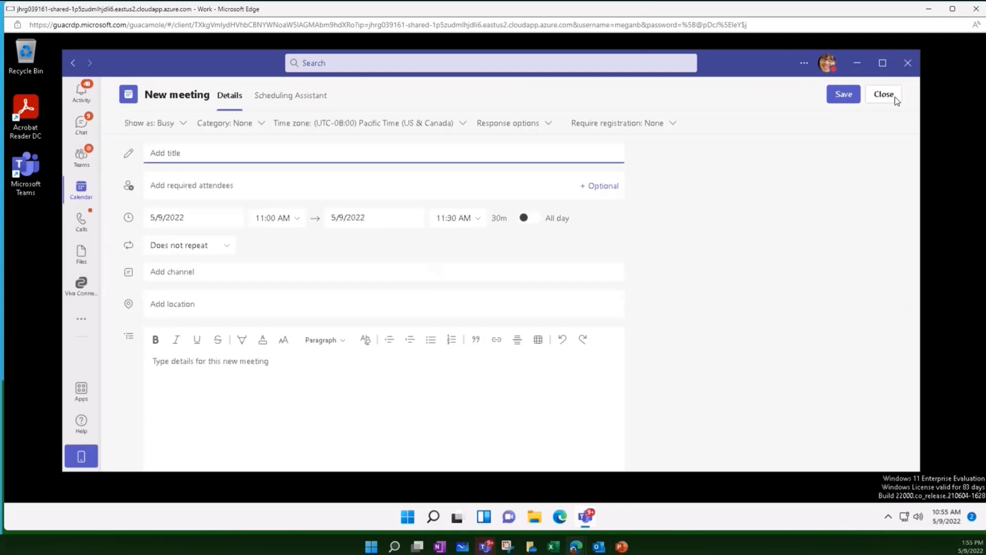
- Close the blank new meeting form without saving it
click(895, 99)
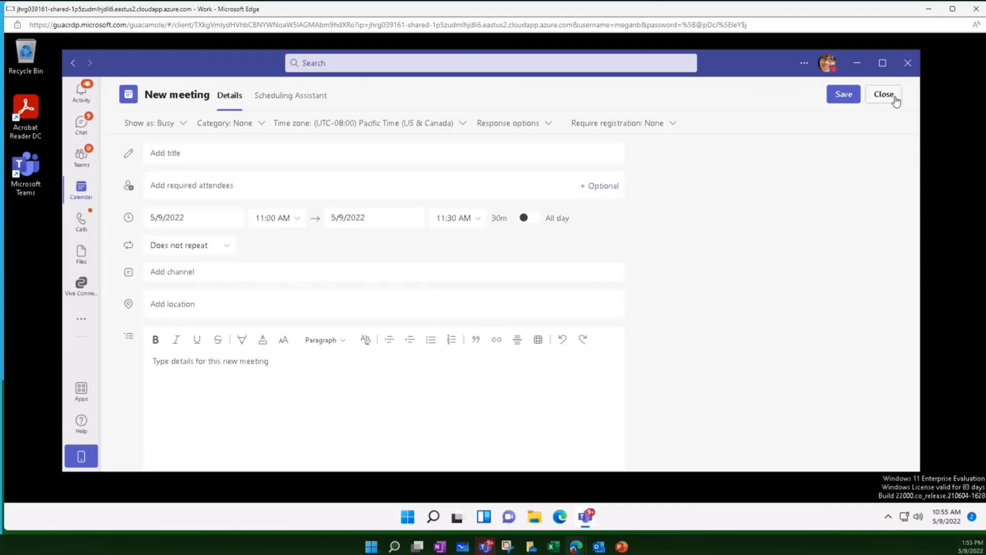